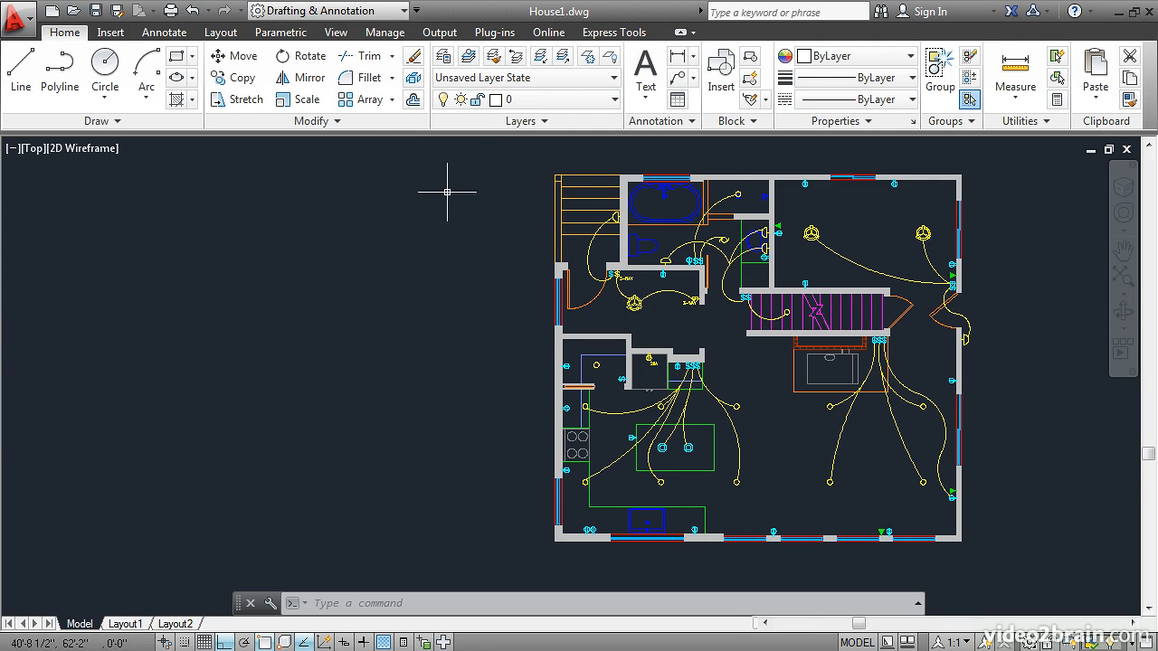
Step: Create a new layer named A-Header in the layer properties
click(443, 57)
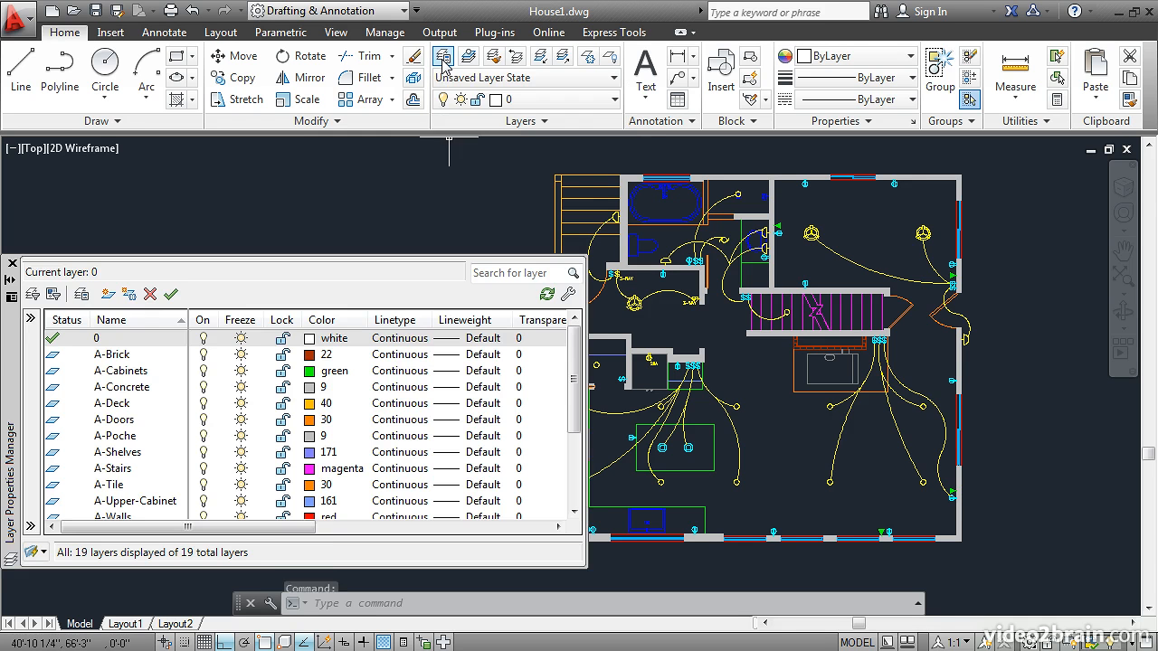
click(107, 296)
text(A)
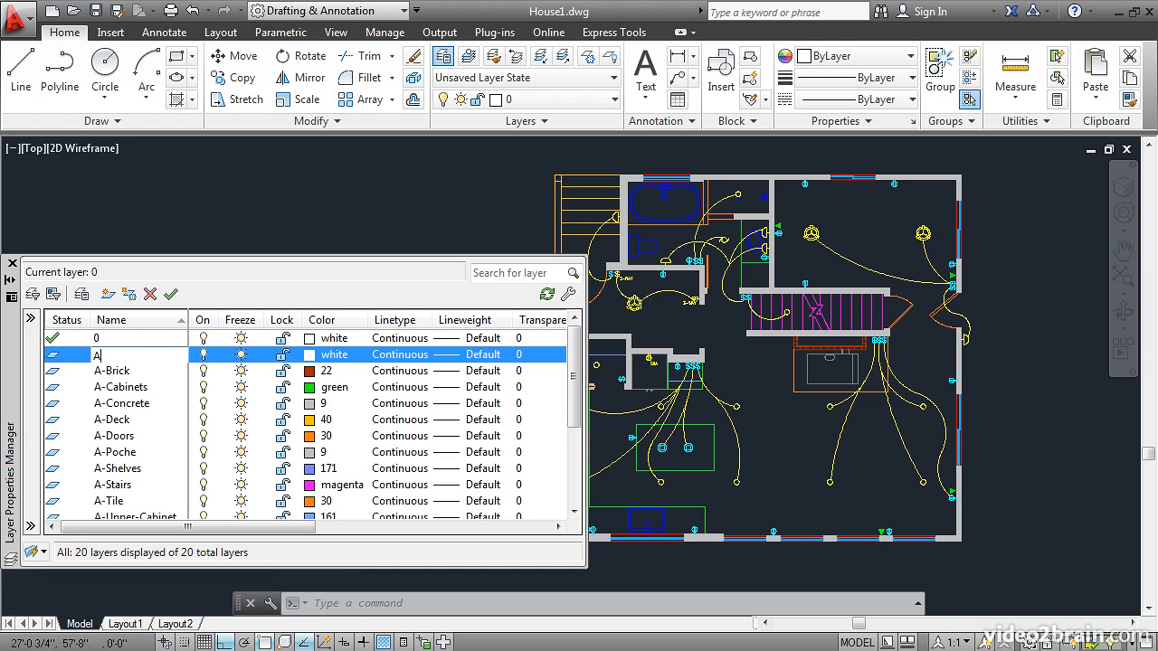
text(-Header)
key(Return)
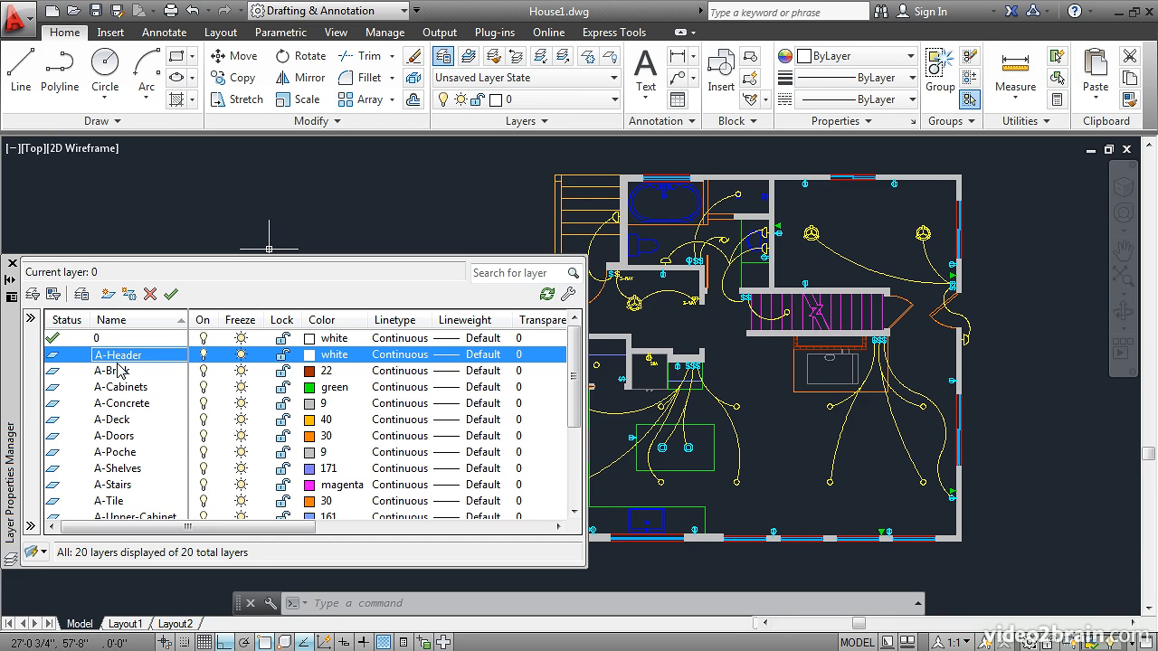
Step: Create a layer property filter named Electrical that matches layer names with E*
click(30, 320)
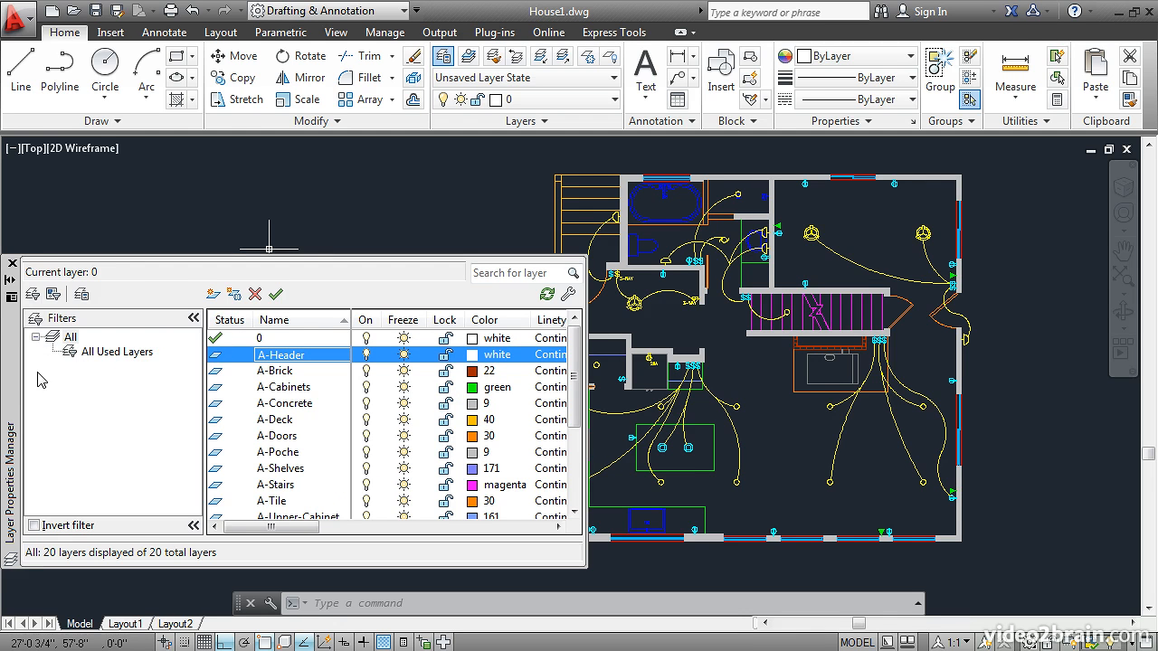
click(32, 295)
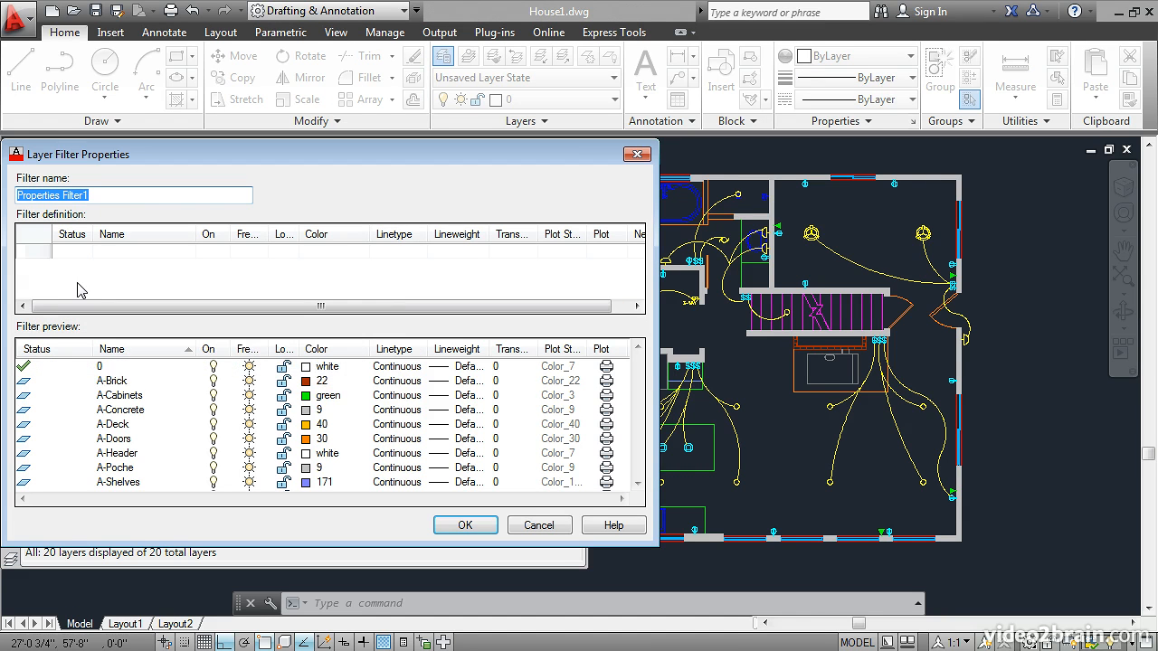
text(E)
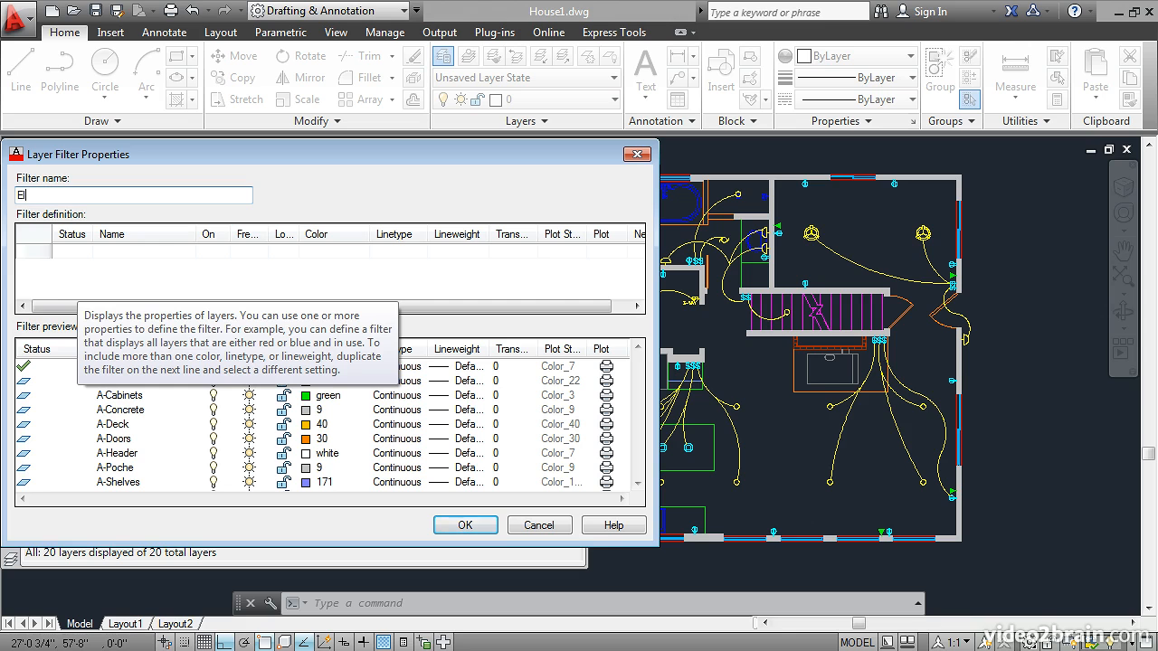
text(lectrical)
click(113, 261)
text(*)
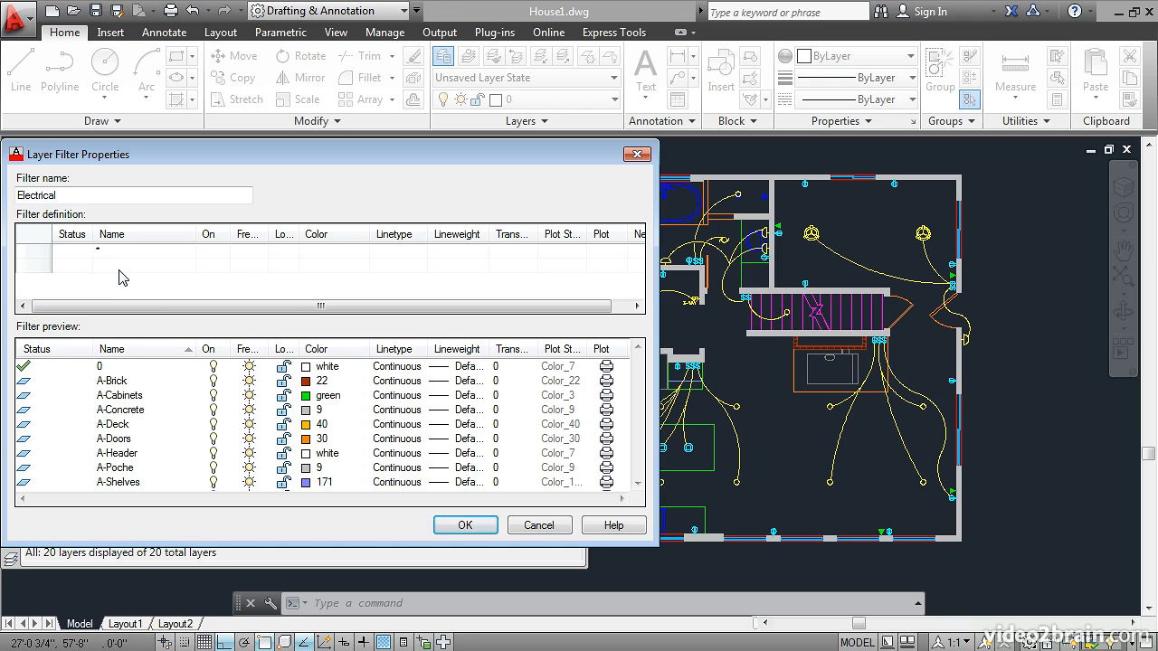
text(E)
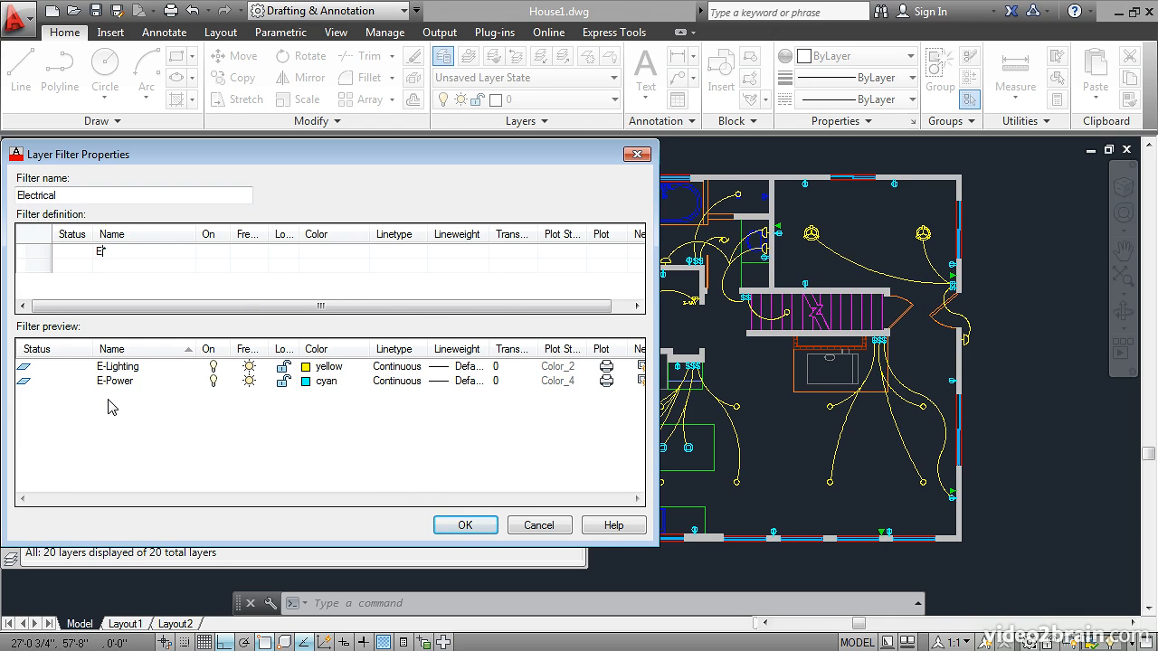
click(464, 526)
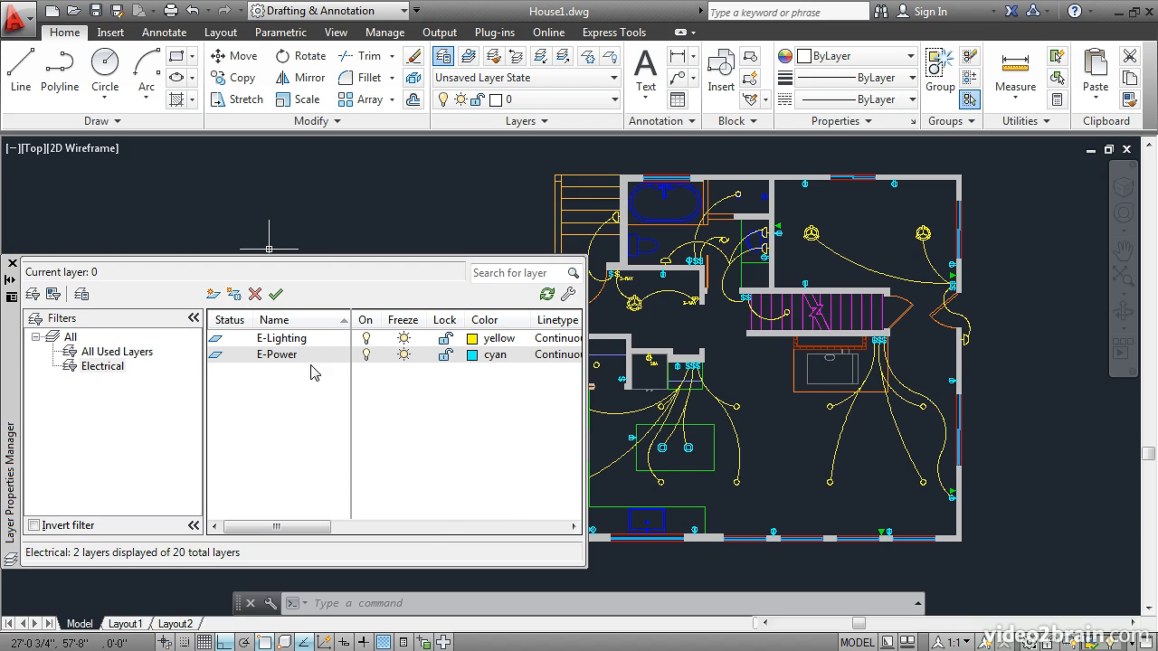
Step: Create a layer group filter under All, keeping its default name
click(69, 338)
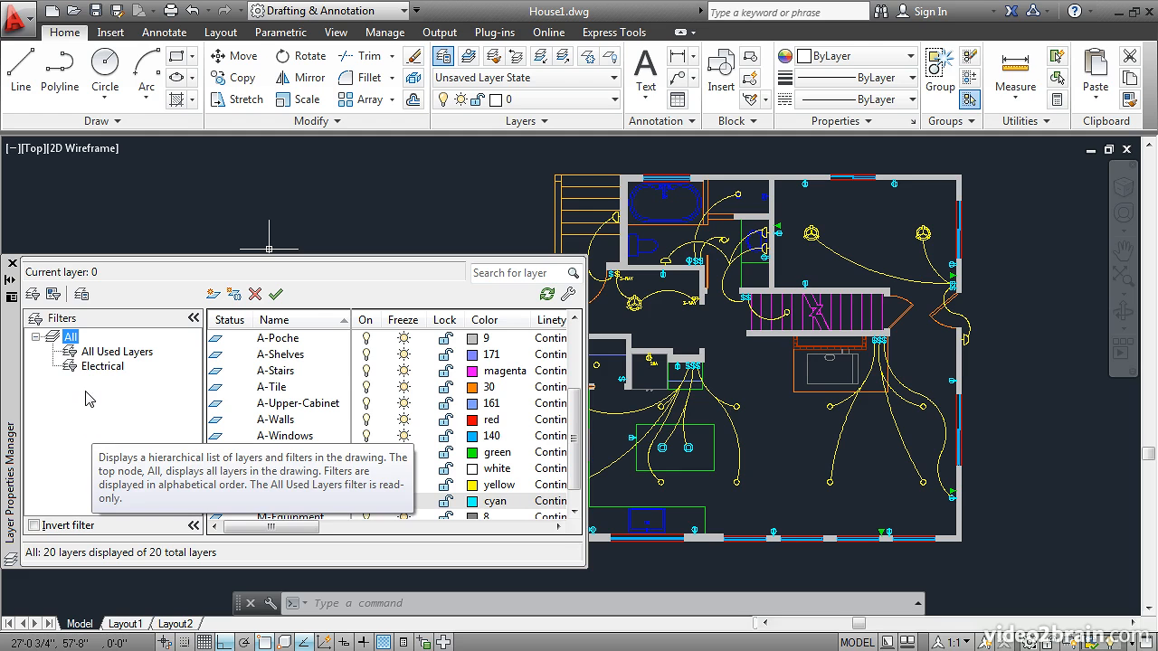
click(53, 295)
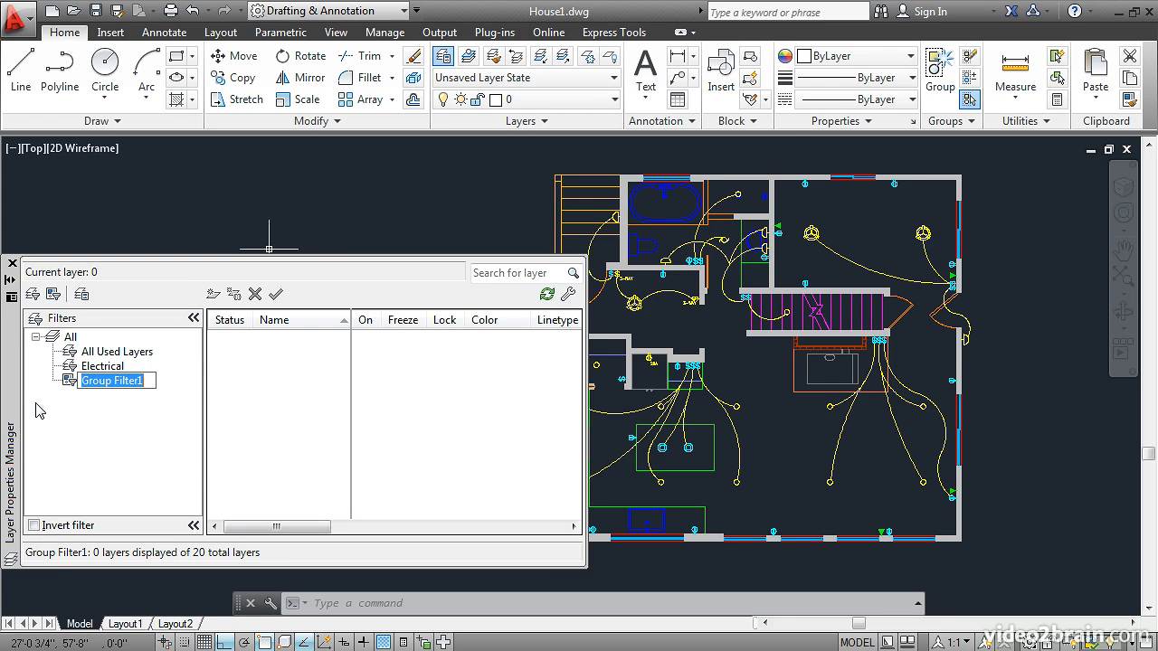
key(Return)
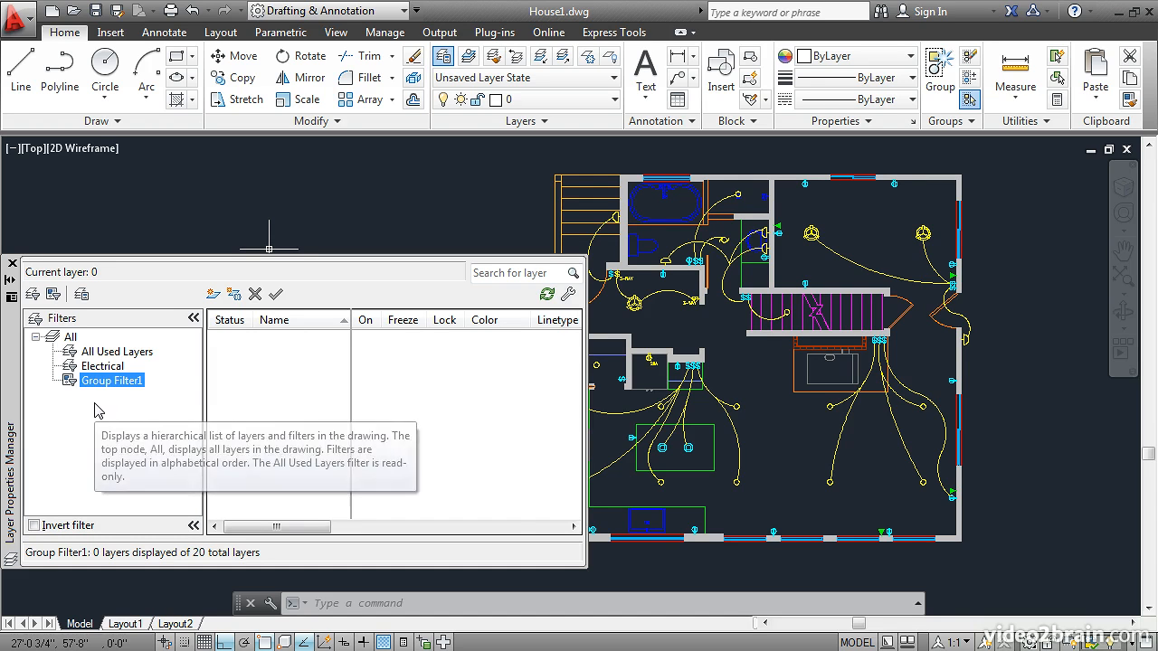
Step: Add the layers A-Doors, A-Poche, E-Lighting, E-Power and D-Communication to the new group filter
click(55, 338)
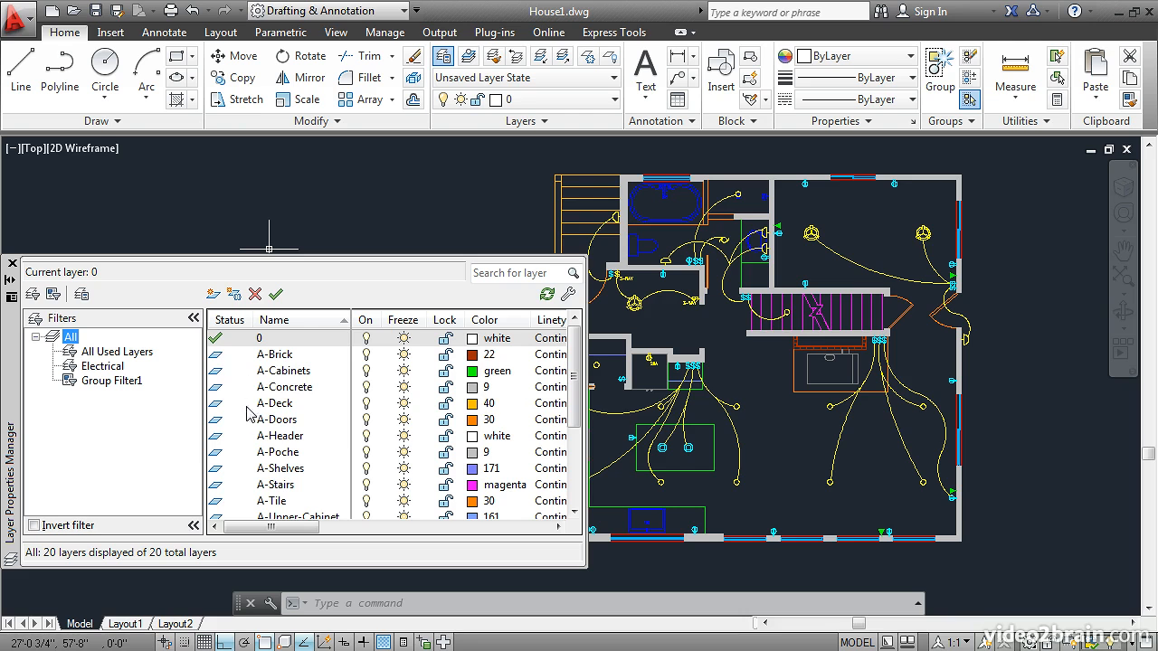
drag(276, 425, 118, 384)
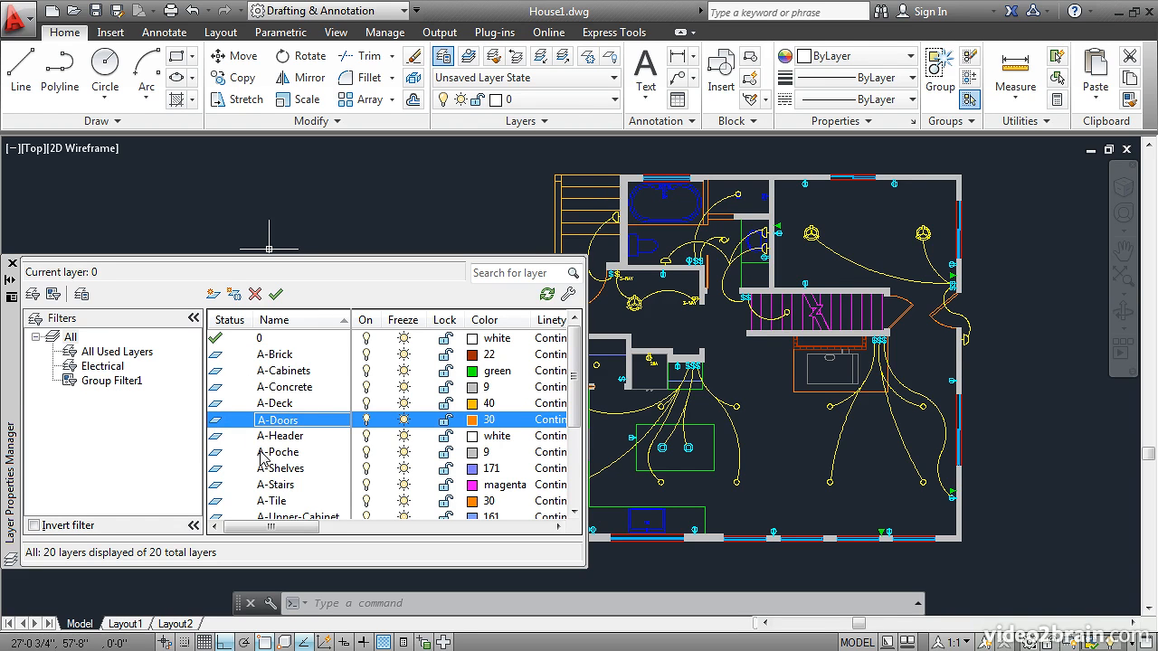
drag(263, 462, 113, 389)
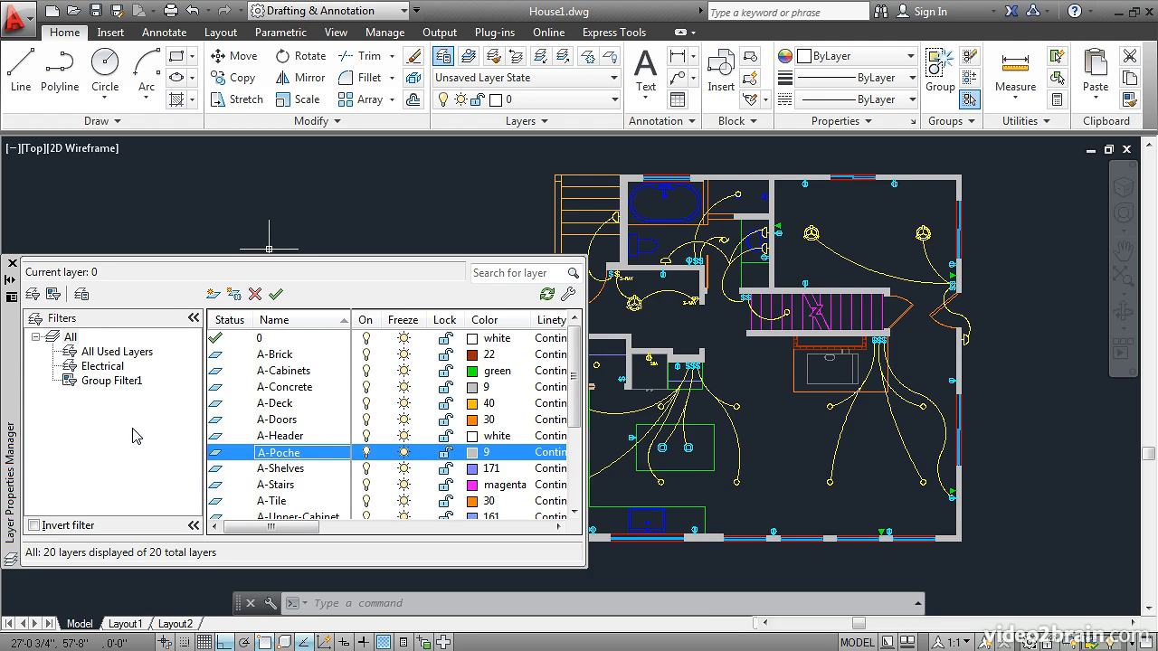
drag(575, 366, 582, 441)
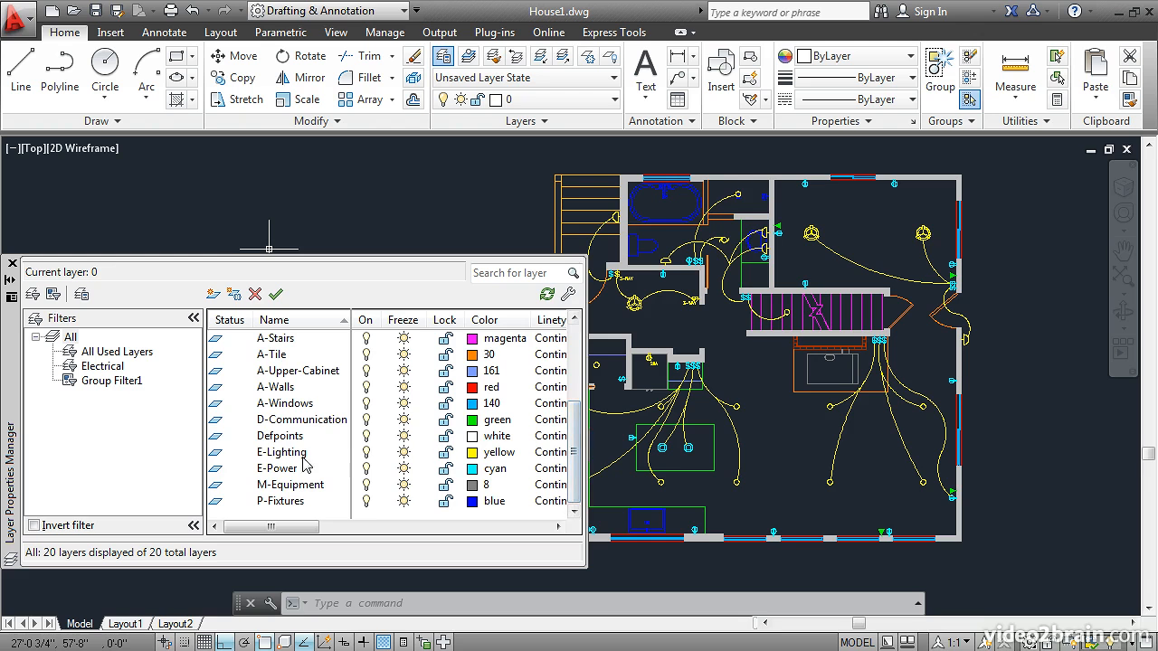
drag(234, 459, 119, 391)
drag(217, 474, 119, 389)
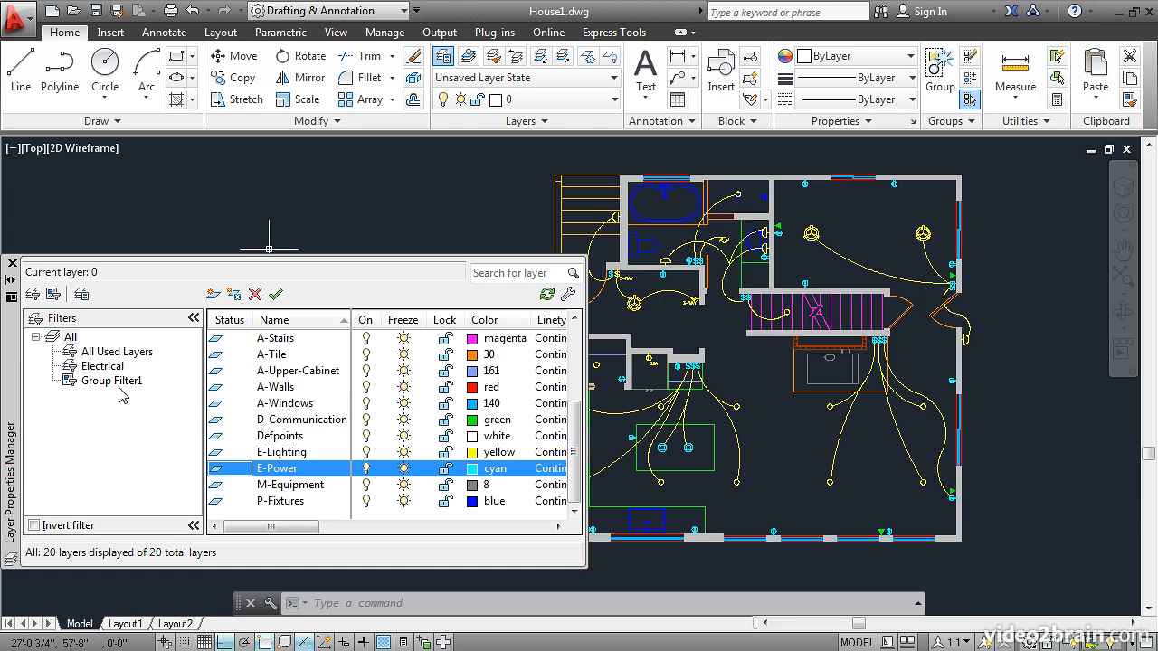
drag(217, 425, 120, 391)
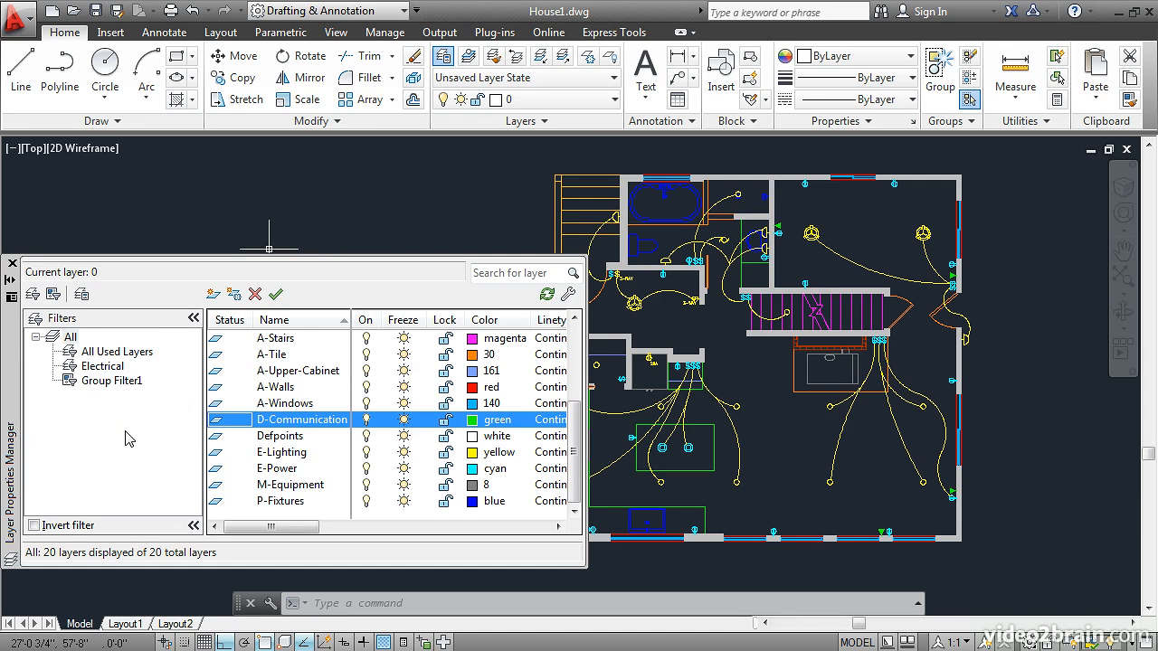
Step: Turn off all the layers in the group filter, from A-Doors through E-Power, at once
click(88, 380)
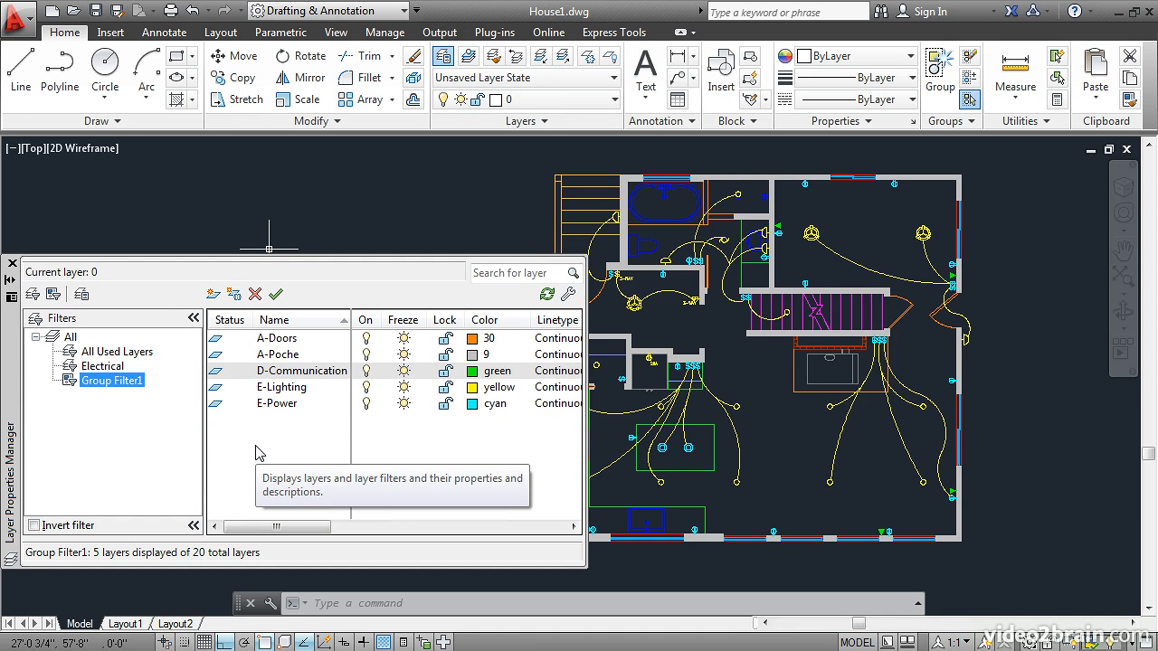
click(277, 339)
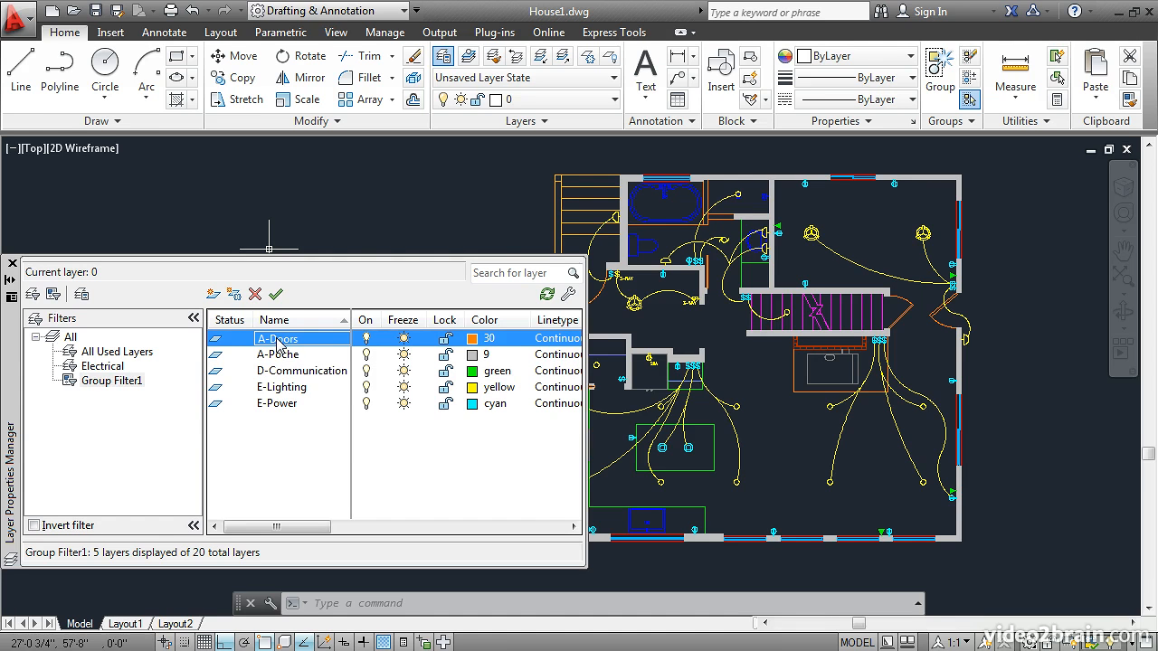
shift+click(277, 411)
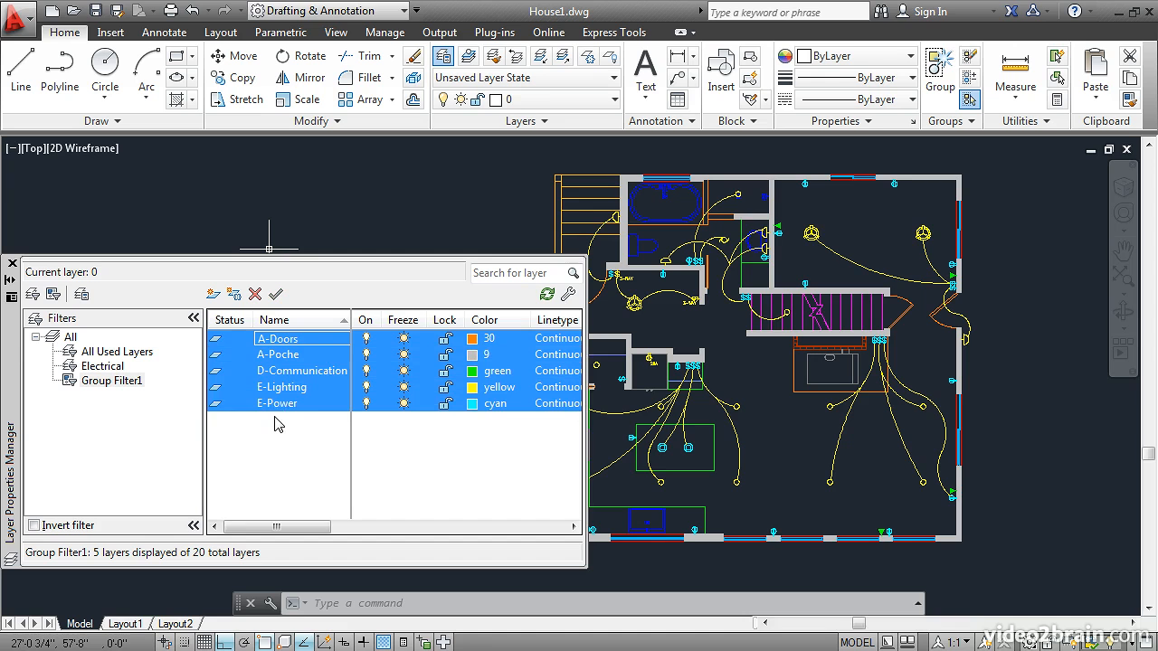
click(366, 354)
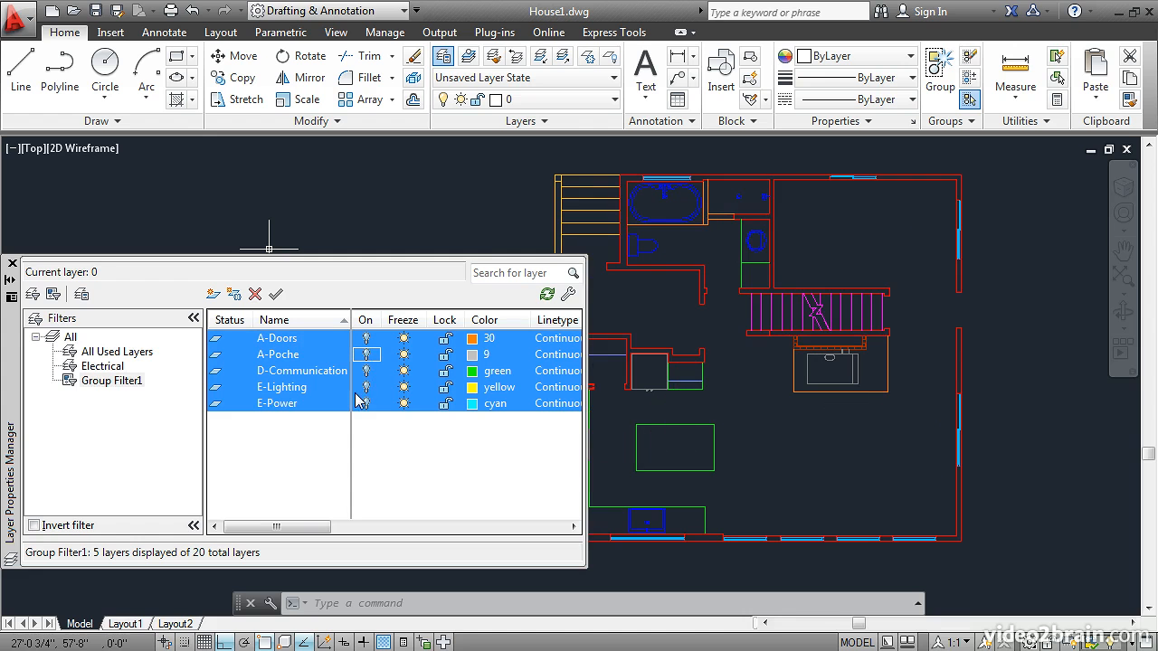
Step: List all layers of the drawing and sort them by on/off state with the turned-off layers first
click(56, 340)
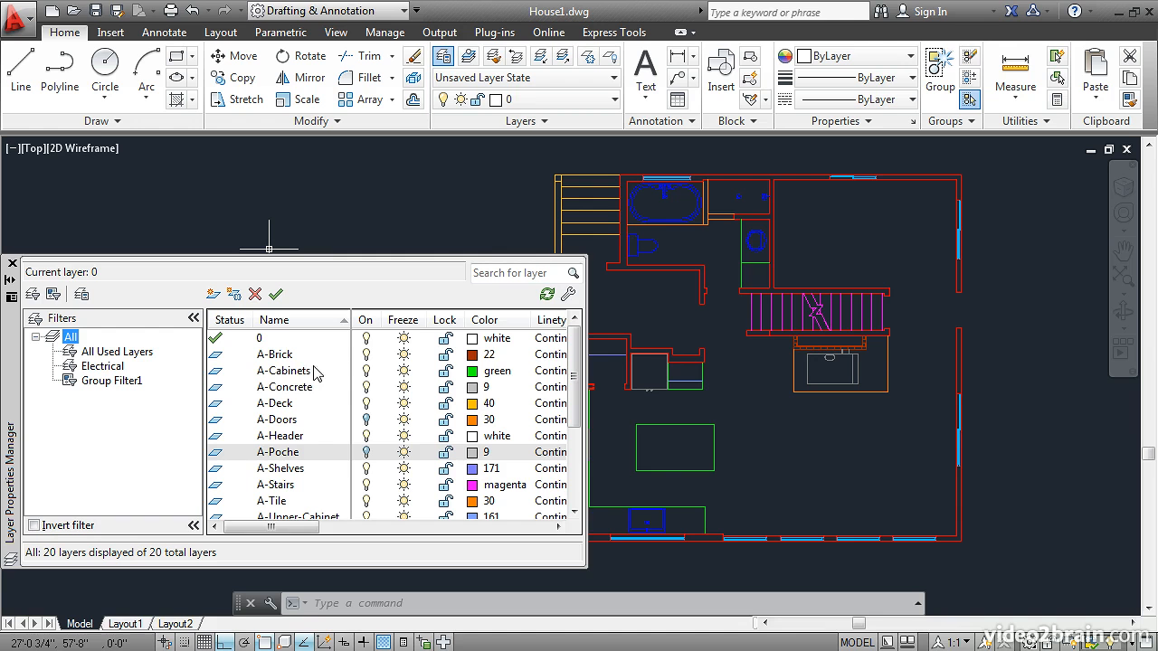
click(366, 322)
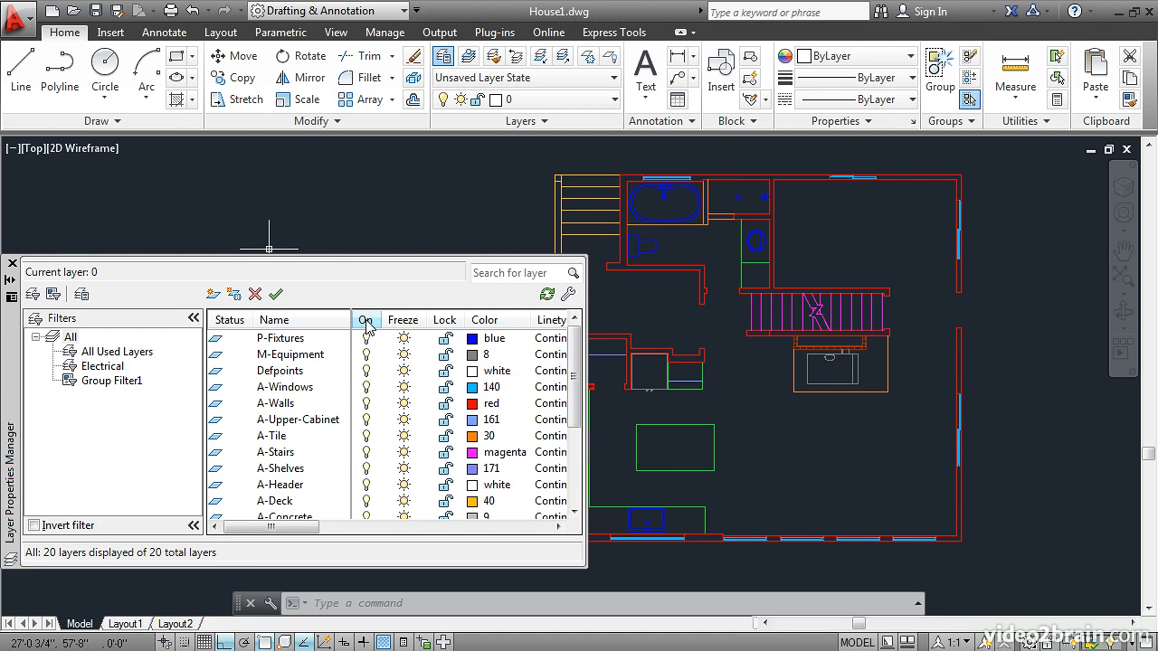
click(366, 322)
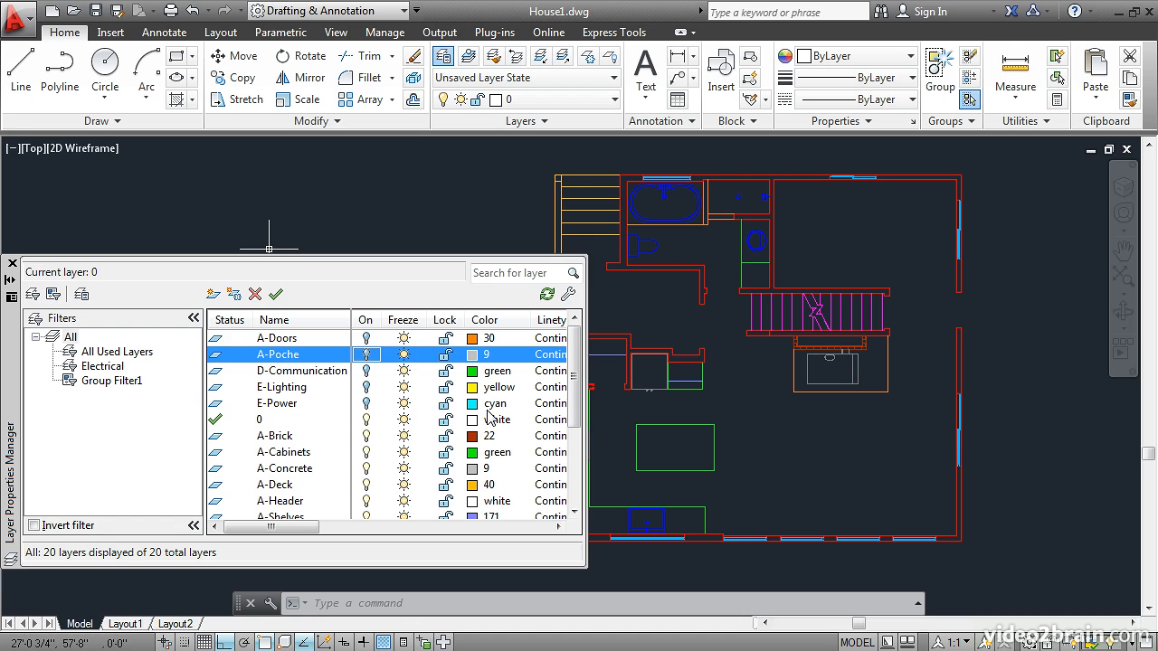
Step: Make A-Header the current layer
drag(571, 366, 572, 440)
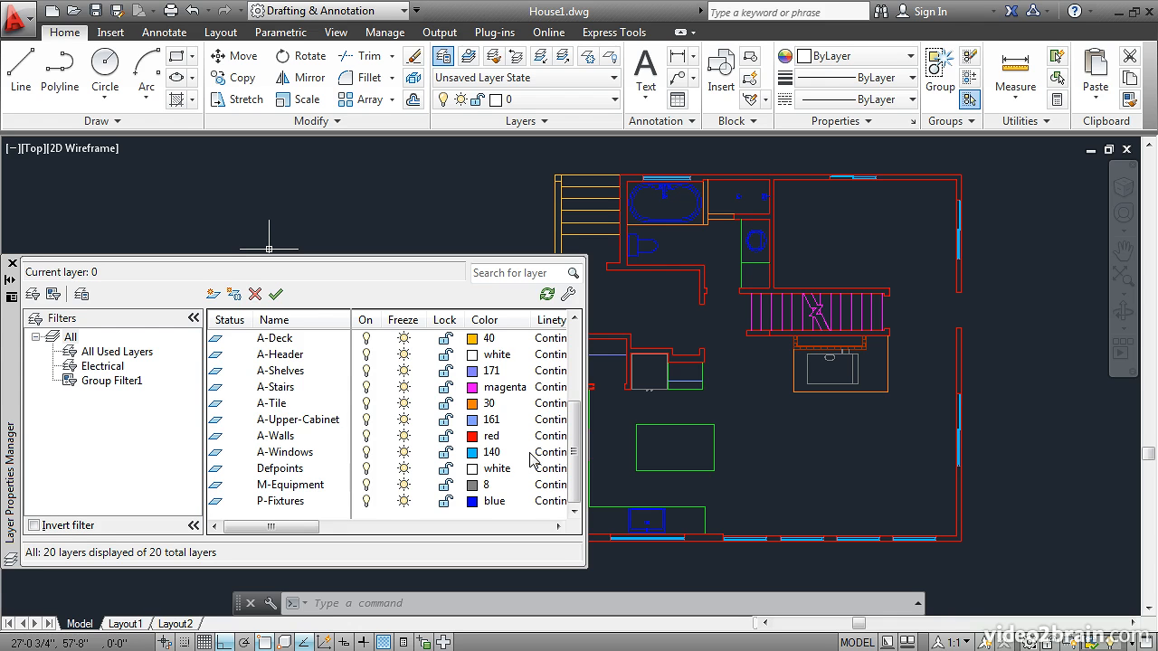
scroll(576, 452, up, 1)
scroll(575, 452, up, 3)
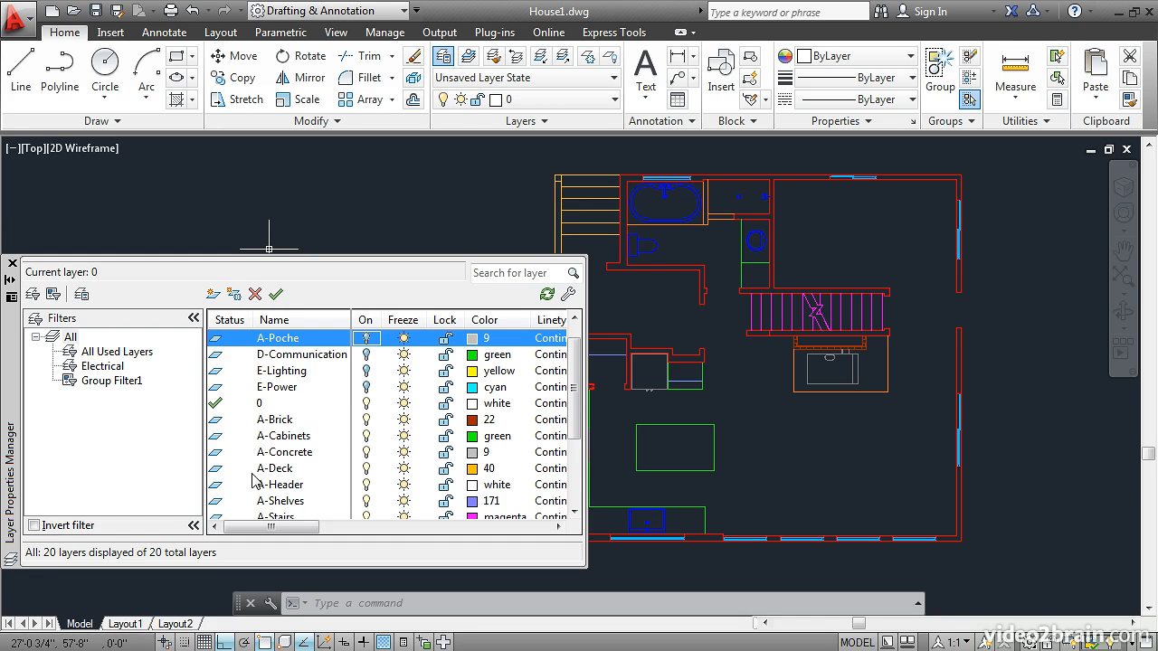
double_click(217, 489)
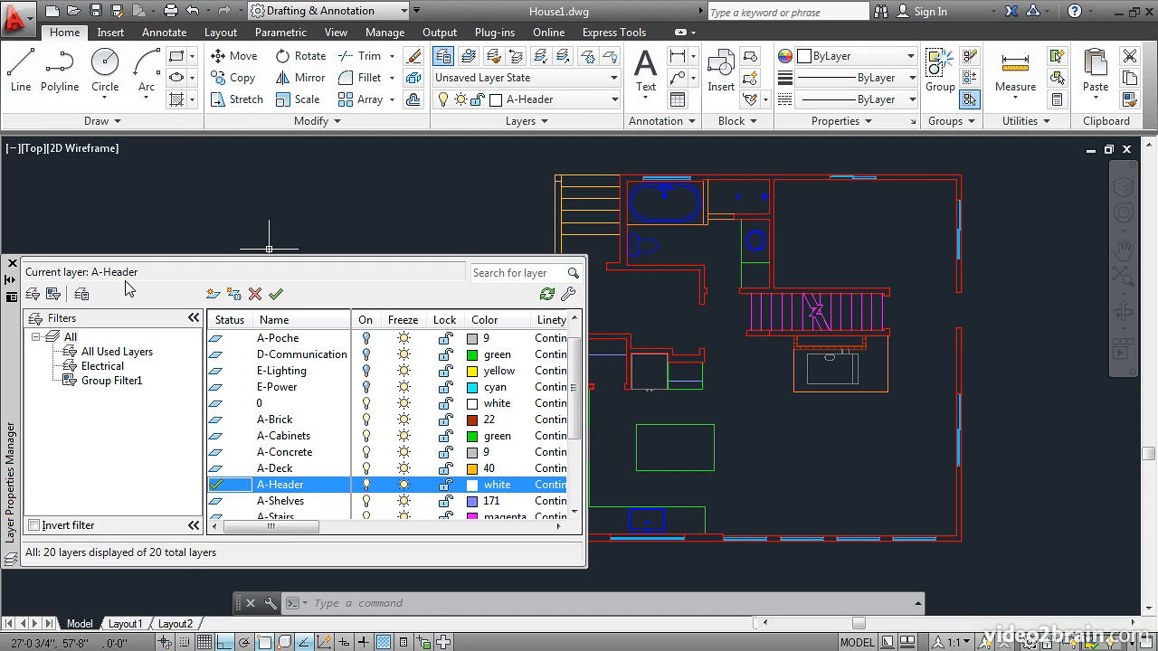
Step: Draw a vertical header line across the door opening, along the outer face of the house's right exterior wall
click(23, 73)
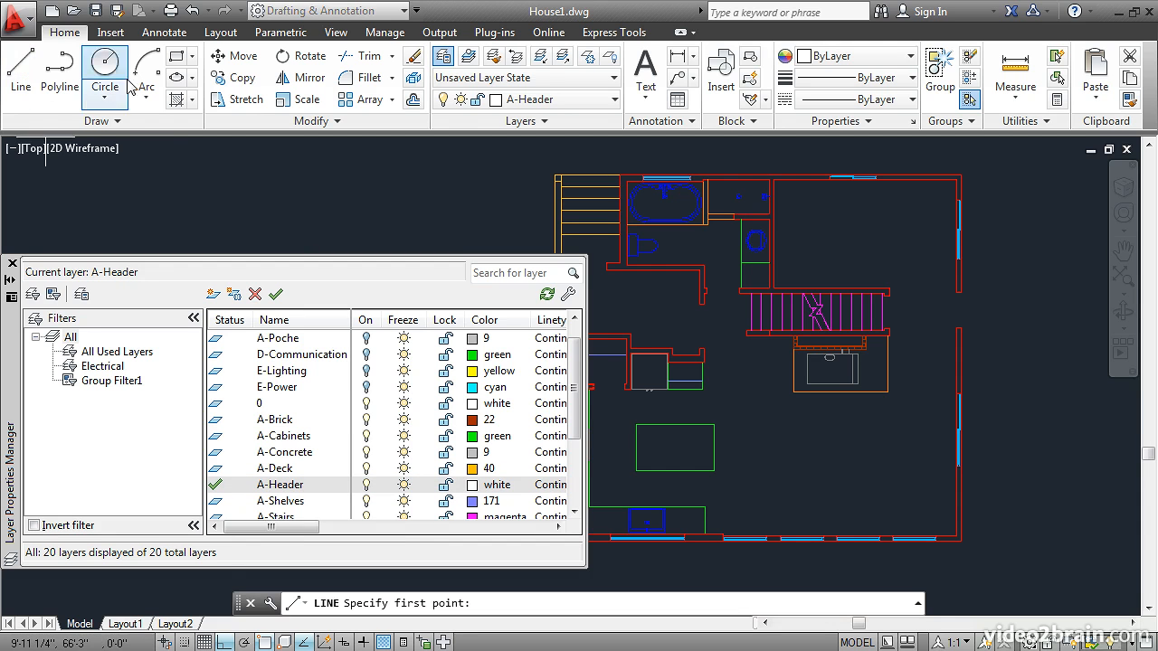
scroll(958, 302, down, 2)
scroll(958, 301, up, 5)
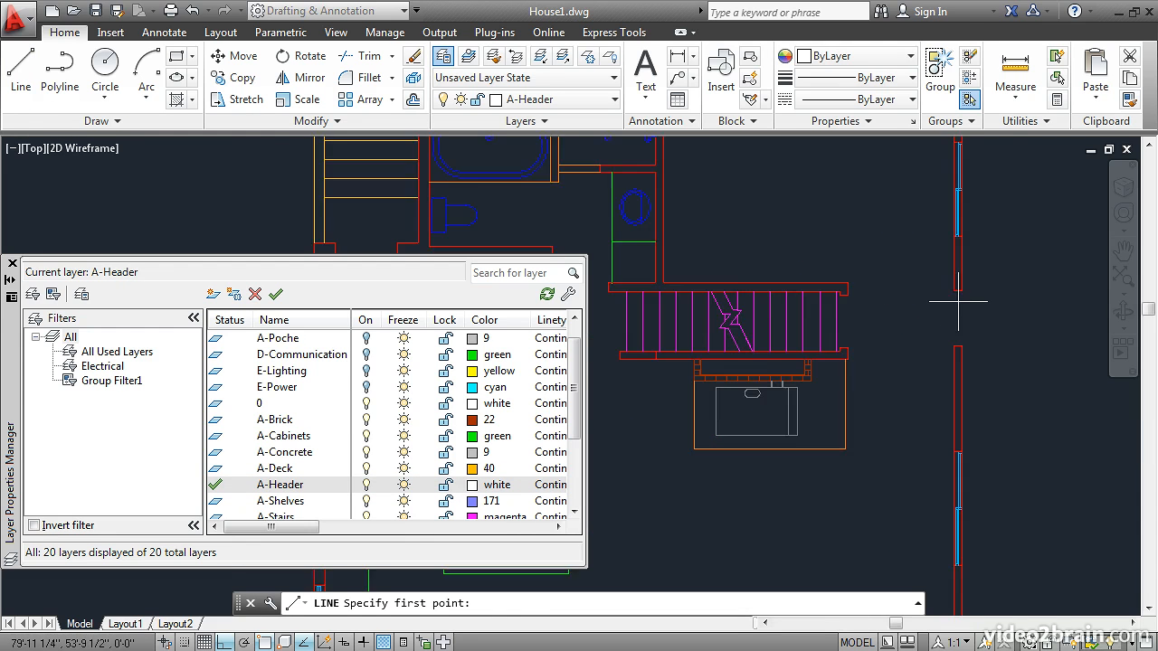
click(965, 285)
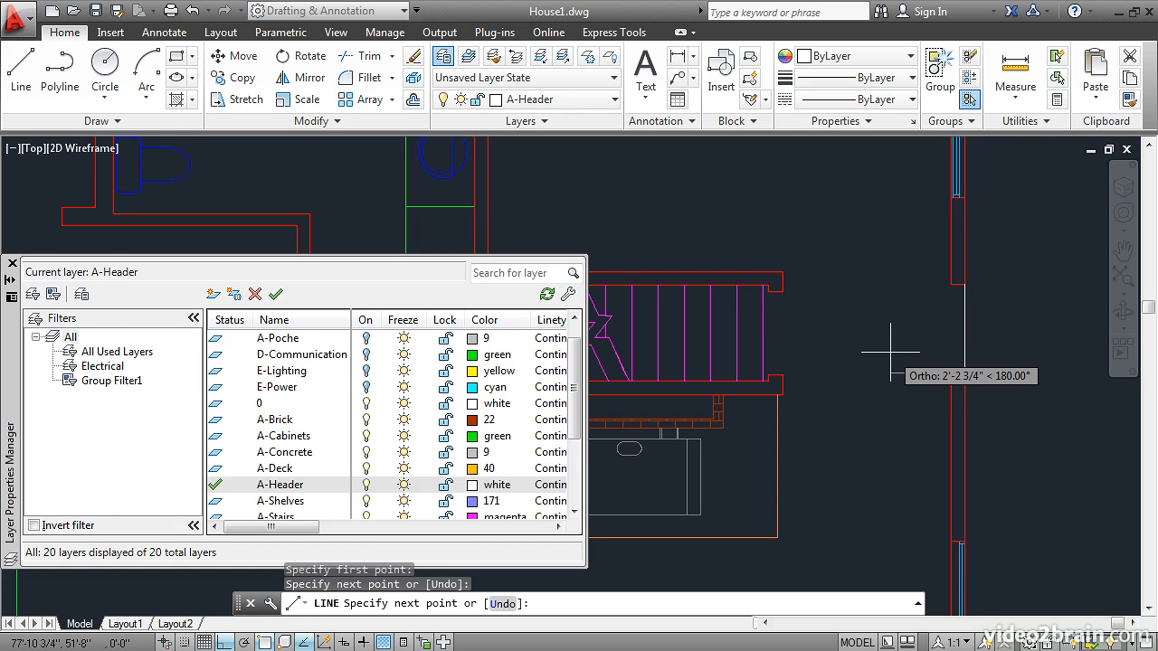
key(Return)
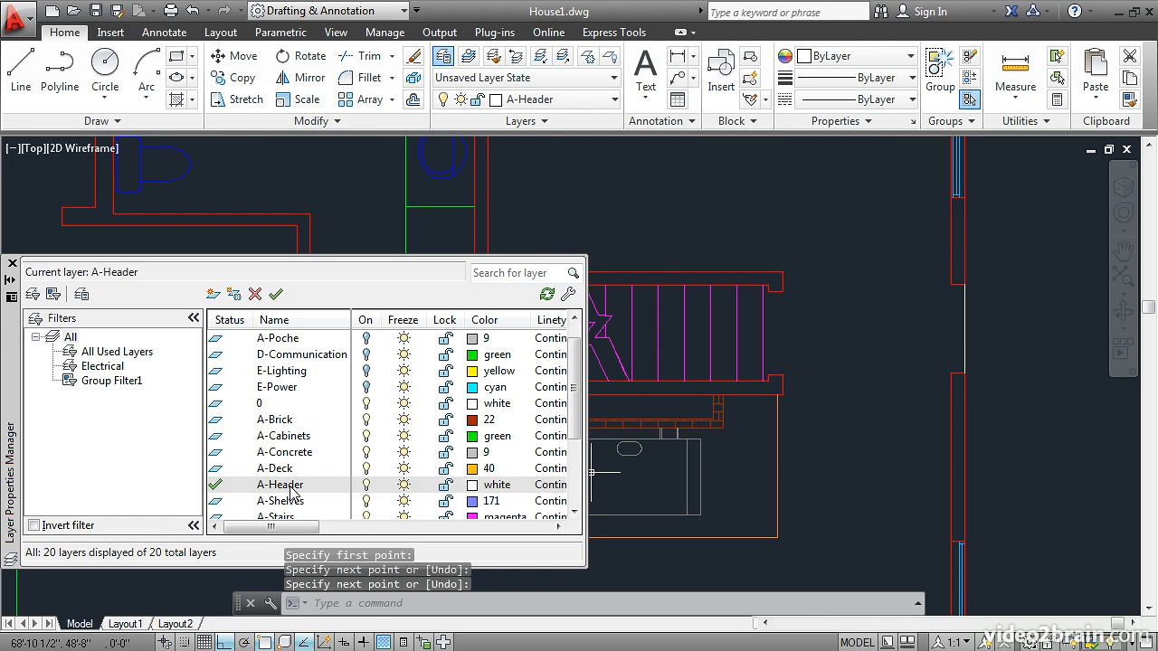
Step: Set the A-Header layer's color to true color 46,134,35 and widen the Color column to display the full value
click(472, 486)
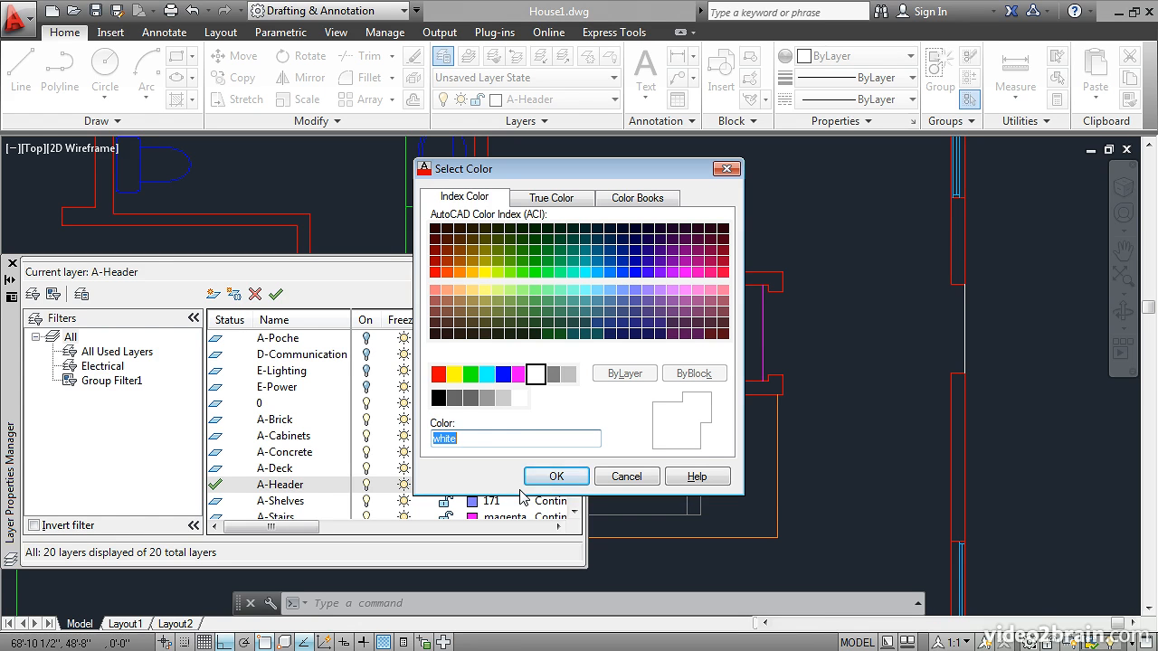
click(533, 251)
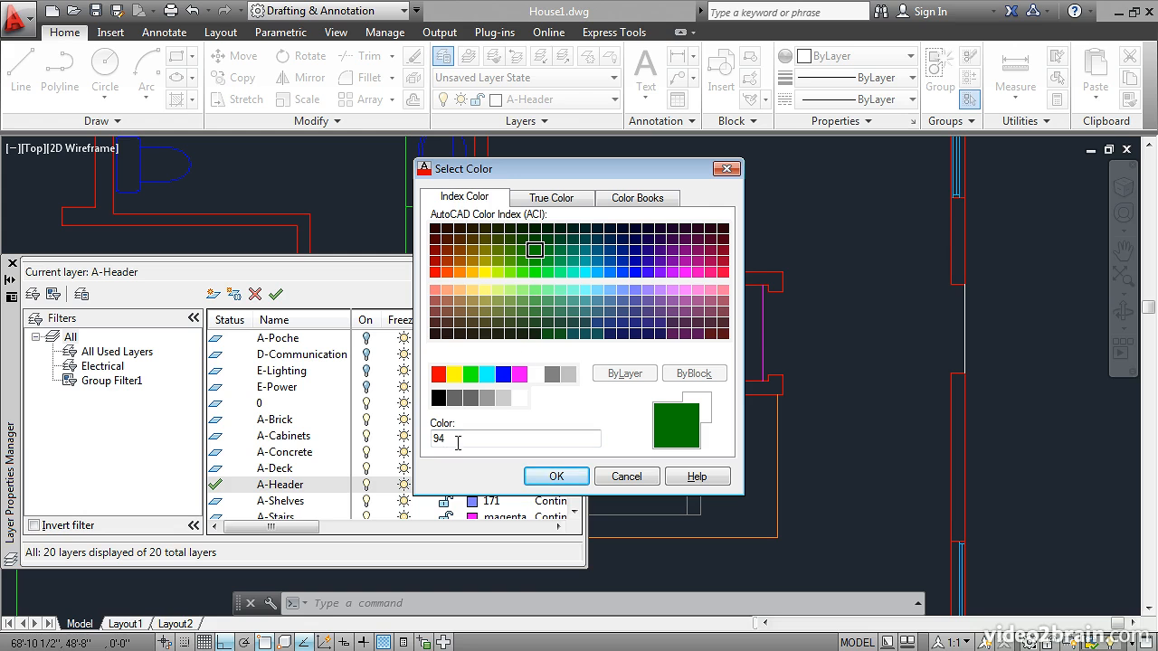
click(554, 202)
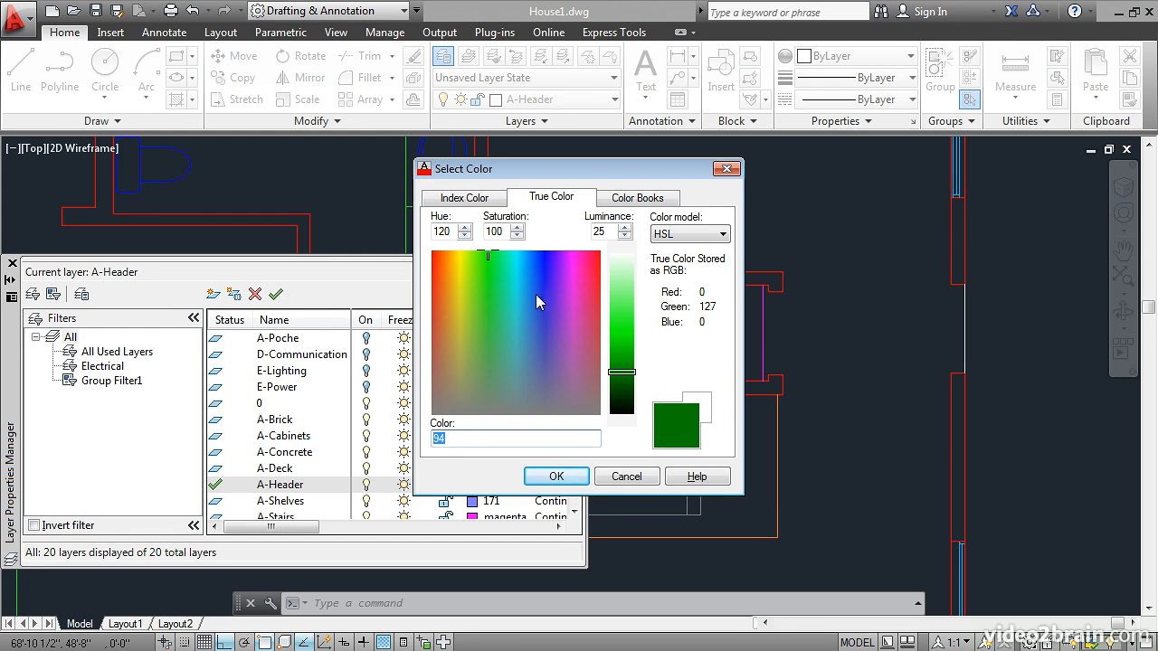
drag(499, 271, 484, 315)
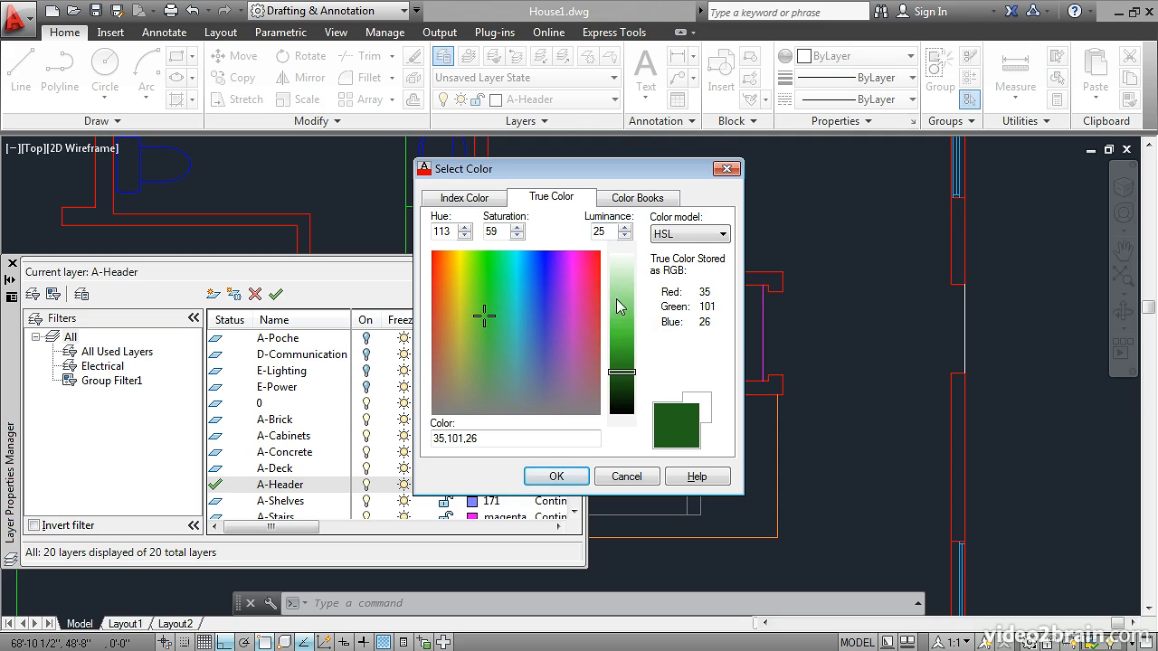
mouse_move(621, 378)
mouse_down()
mouse_move(623, 319)
mouse_move(623, 367)
mouse_up()
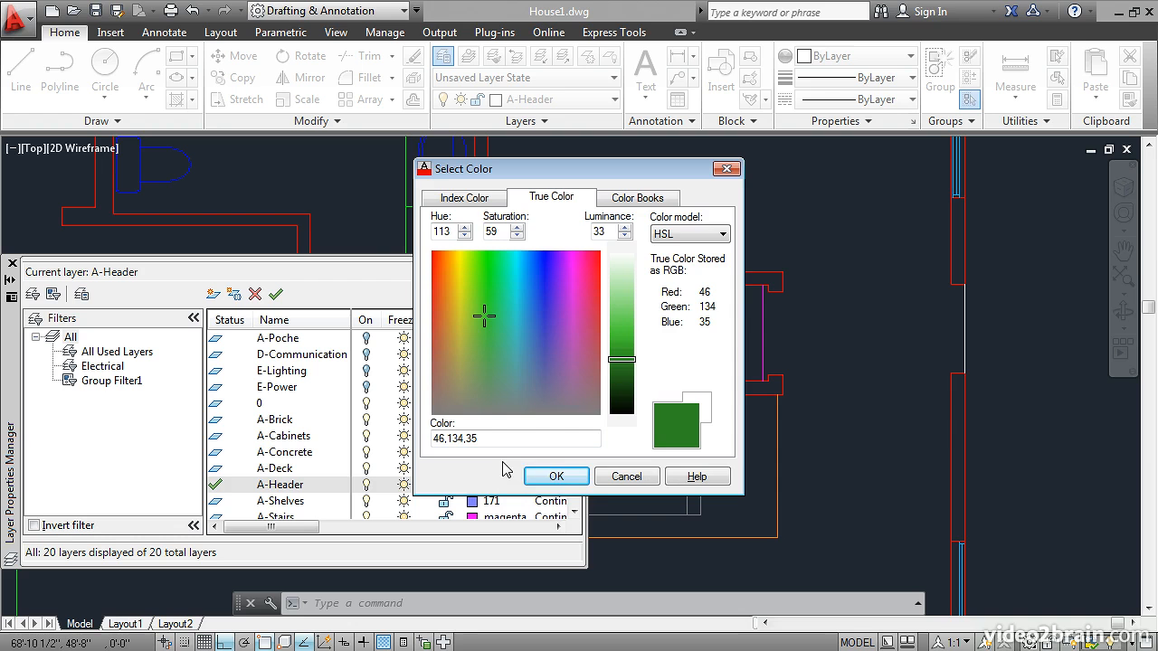
click(550, 476)
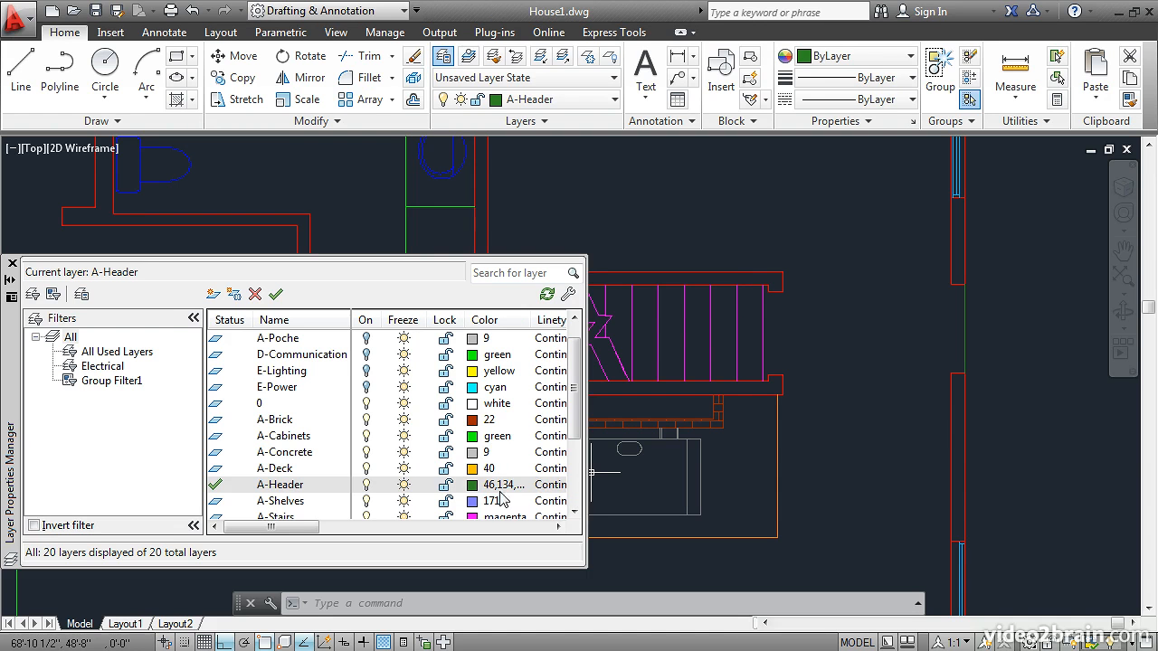
drag(529, 319, 556, 319)
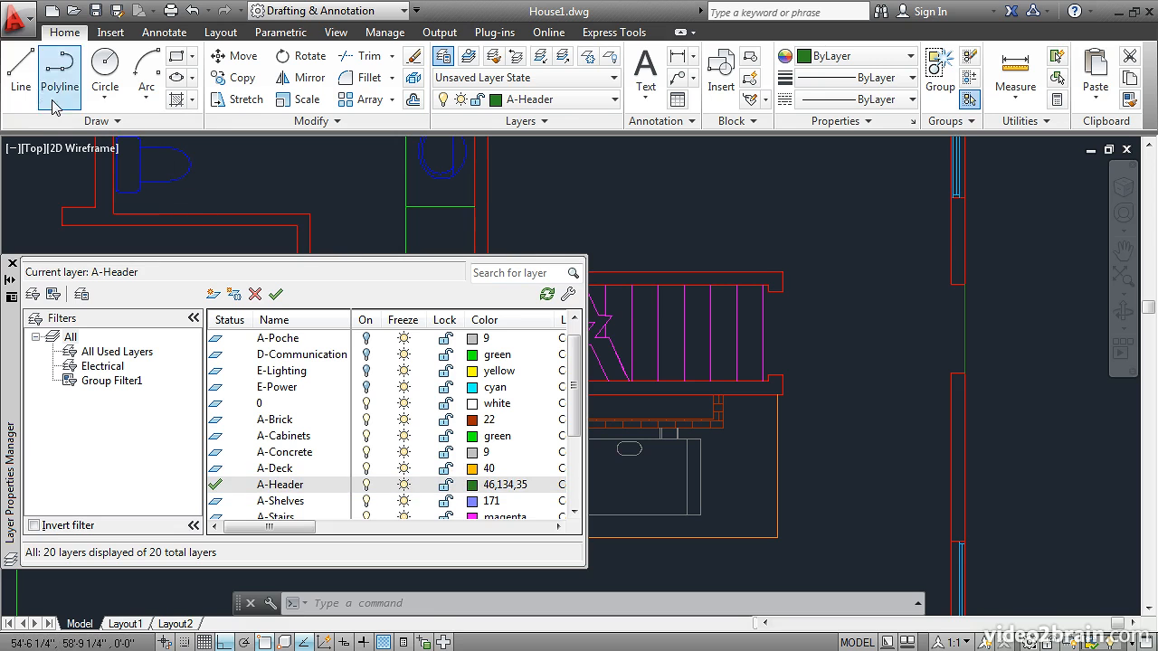
Step: Draw a vertical header line across the door opening, along the inner face of the house's right exterior wall
click(21, 70)
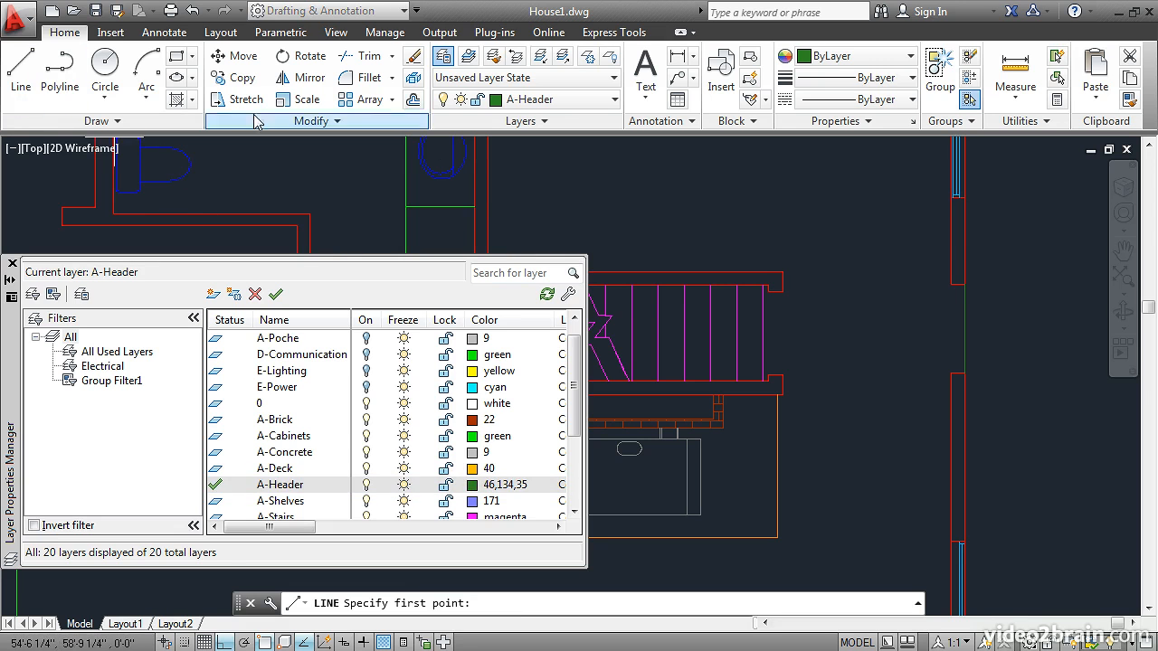
click(952, 284)
click(951, 372)
key(Return)
Step: Draw two vertical header lines across the opening at the right end of the stairs, one along each wall face
key(Return)
click(782, 291)
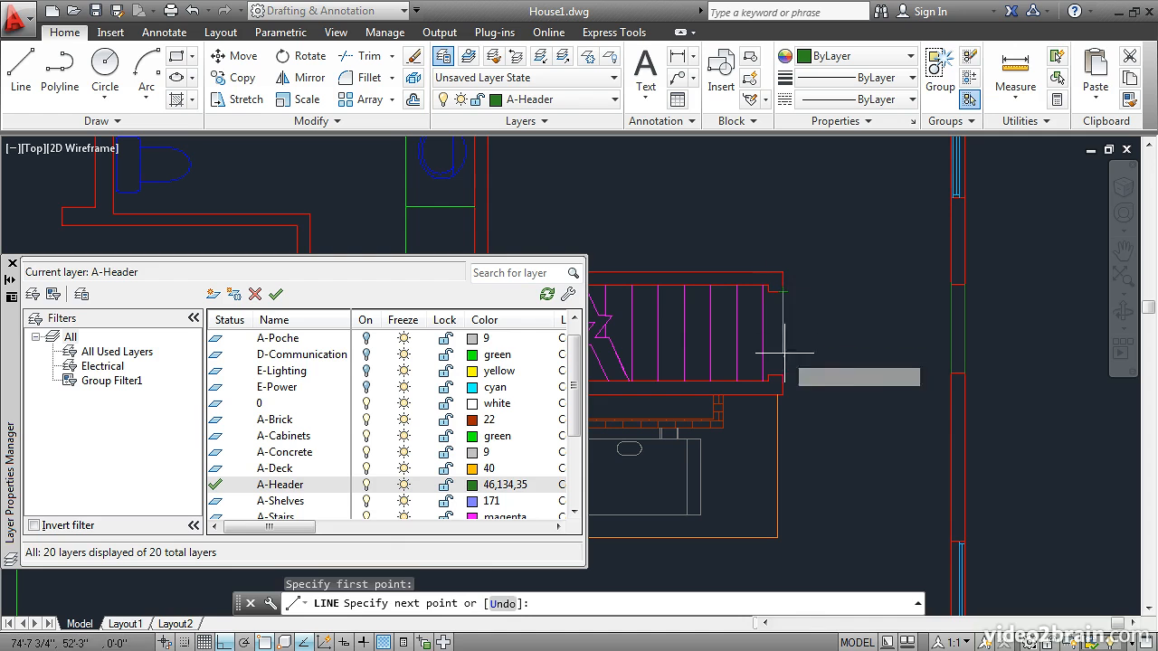
click(769, 376)
key(Return)
key(Return)
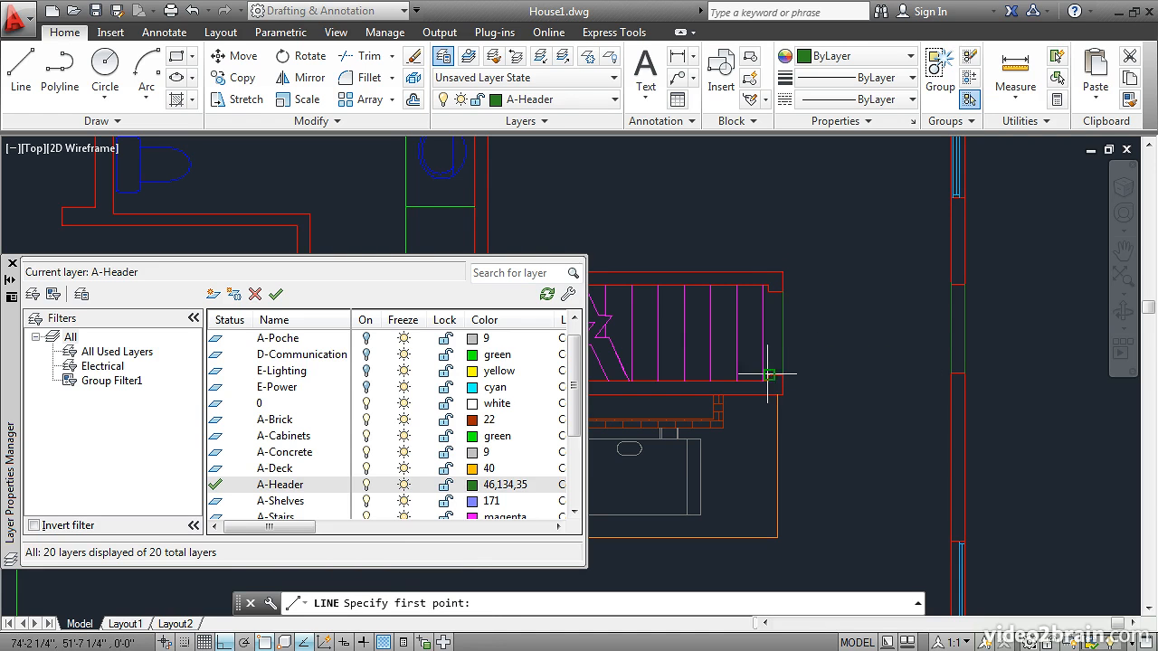
click(769, 376)
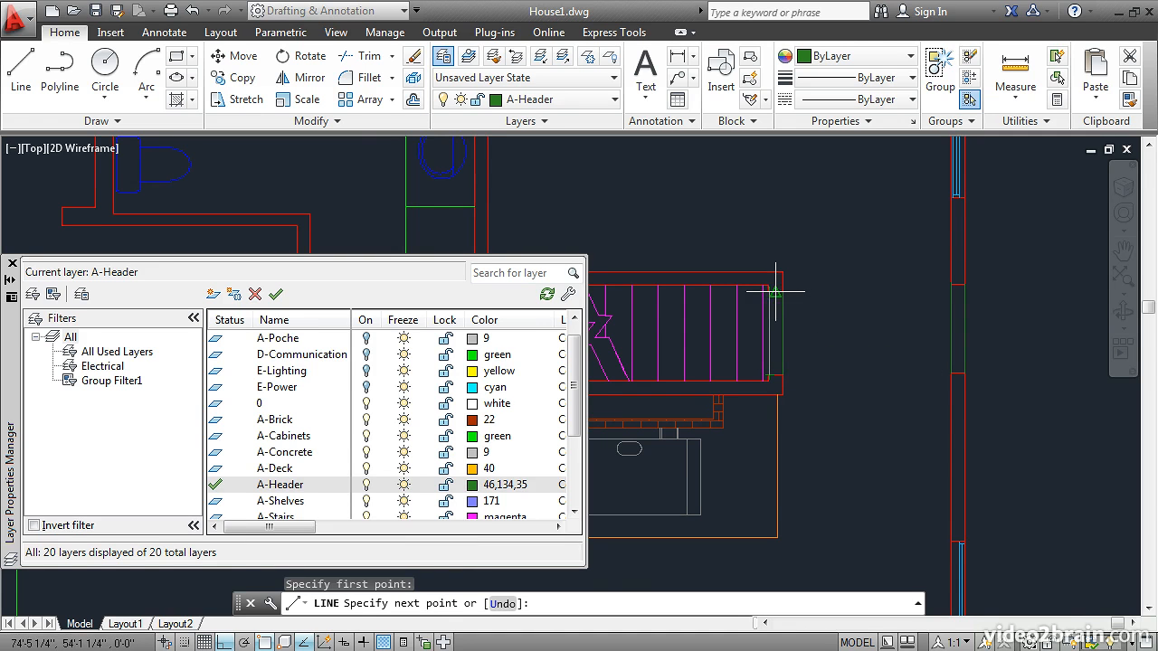
scroll(775, 291, up, 2)
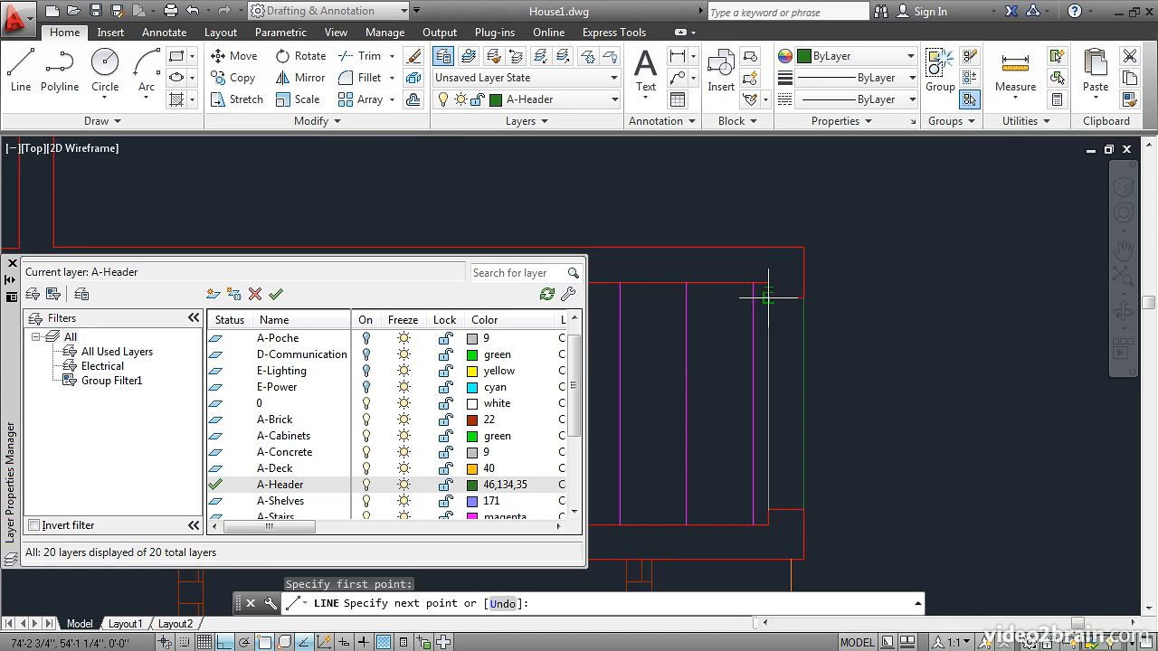
click(768, 296)
key(Return)
Step: Draw two horizontal header lines across the bathroom opening, between the wall above the stairs and the room corner to its left
scroll(768, 297, down, 6)
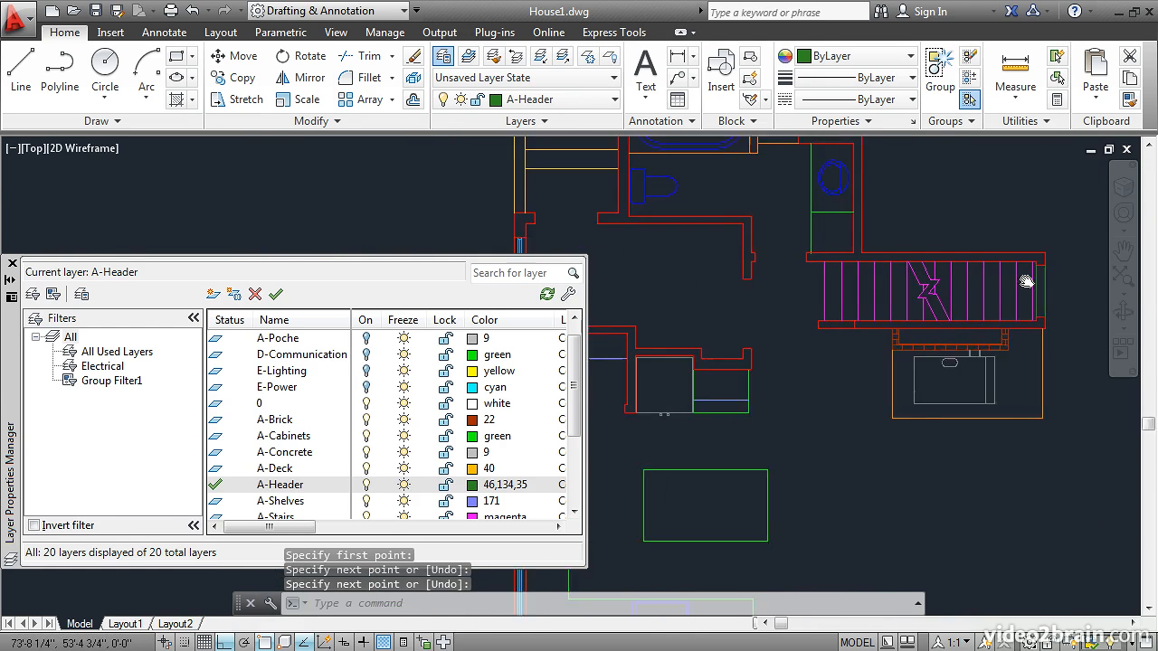
scroll(828, 285, up, 4)
key(Return)
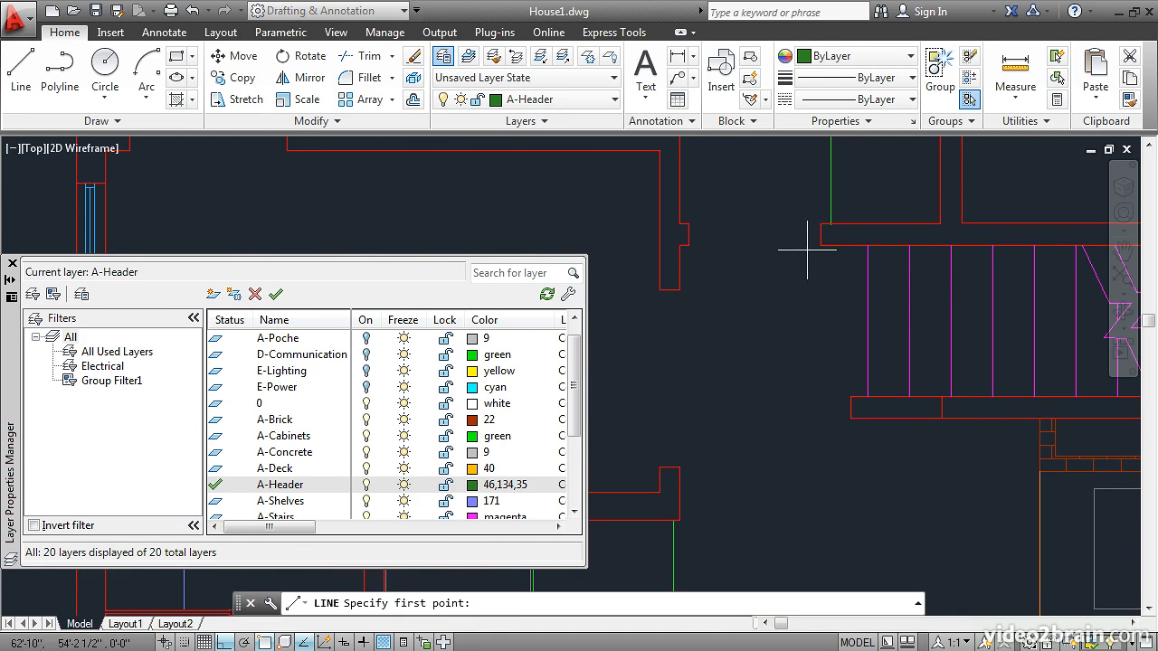
click(820, 244)
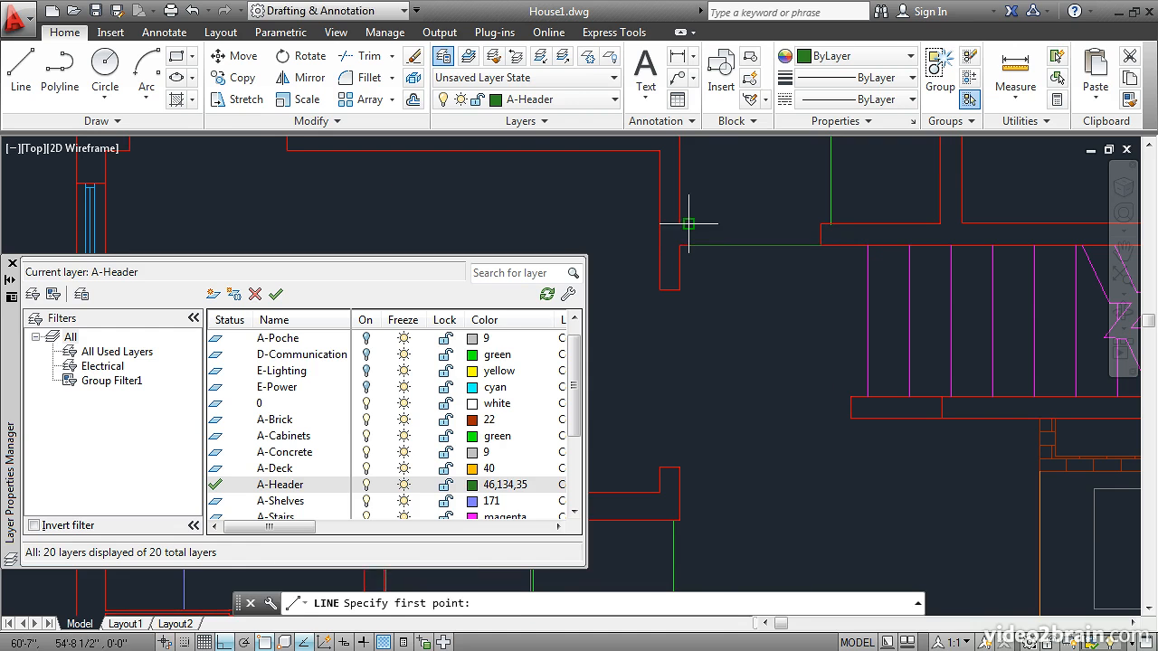
click(820, 223)
key(Return)
key(Return)
Step: Draw two vertical header lines across the opening in the right wall of the room left of the stairs
key(Return)
click(659, 290)
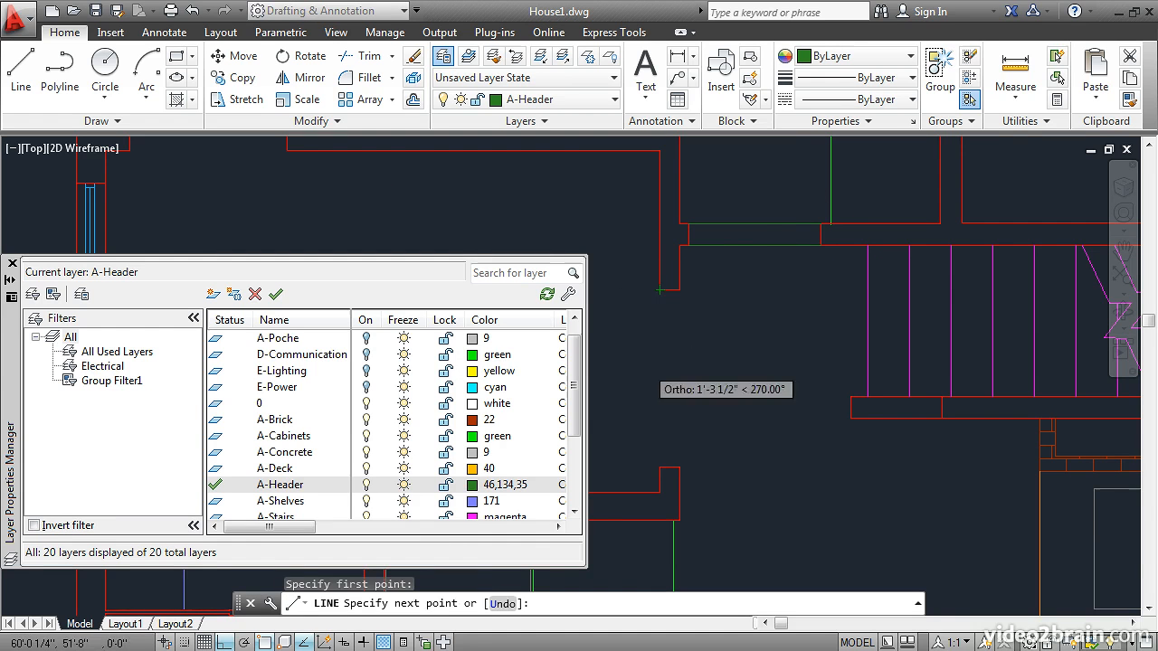
click(659, 468)
key(Return)
key(Return)
click(679, 468)
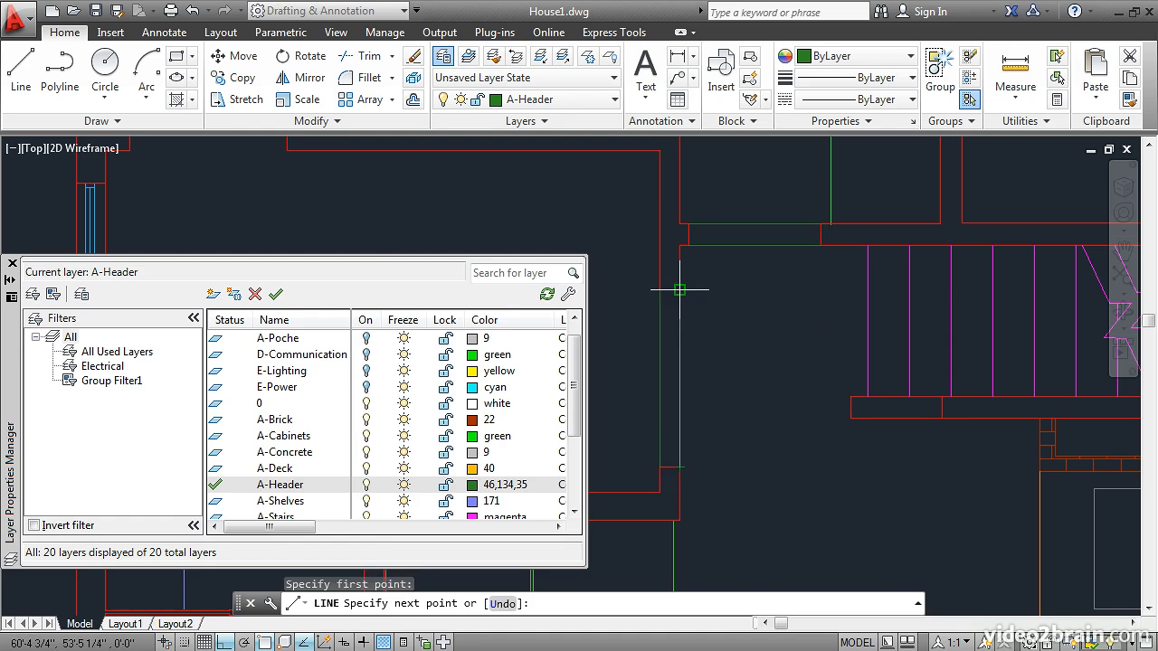
click(679, 289)
key(Return)
Step: Draw two horizontal header lines across the opening between the upper-left deck and the room below it
mouse_move(388, 220)
middle_down()
mouse_move(379, 214)
mouse_move(832, 341)
mouse_move(888, 387)
middle_up()
key(Return)
click(820, 322)
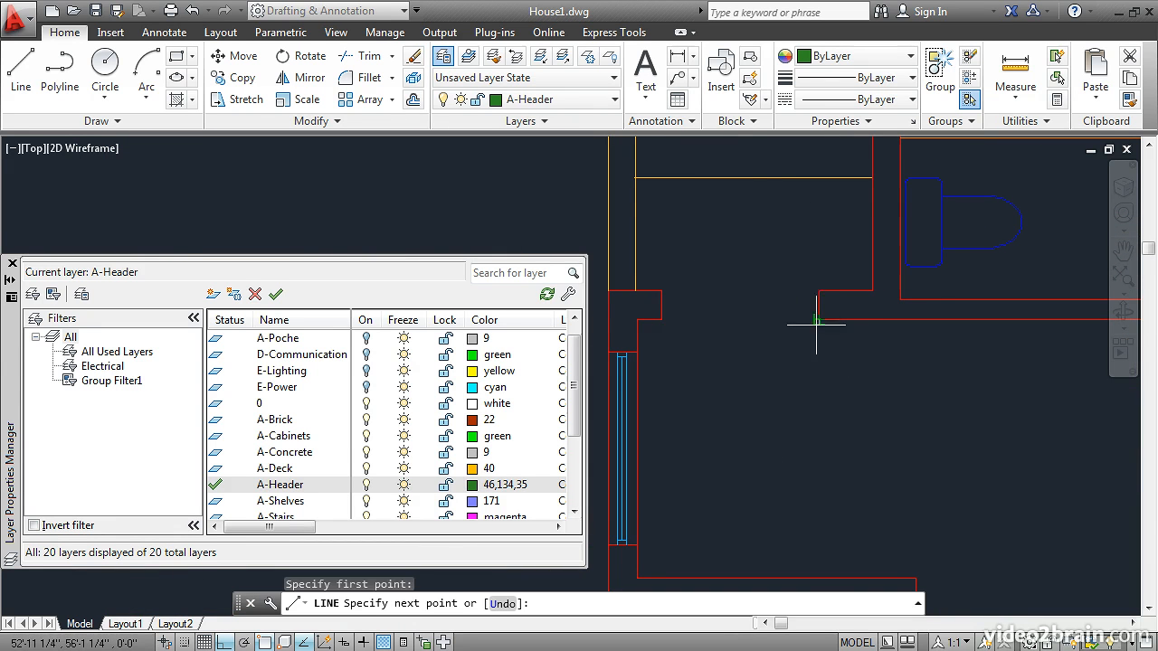
click(661, 319)
click(661, 291)
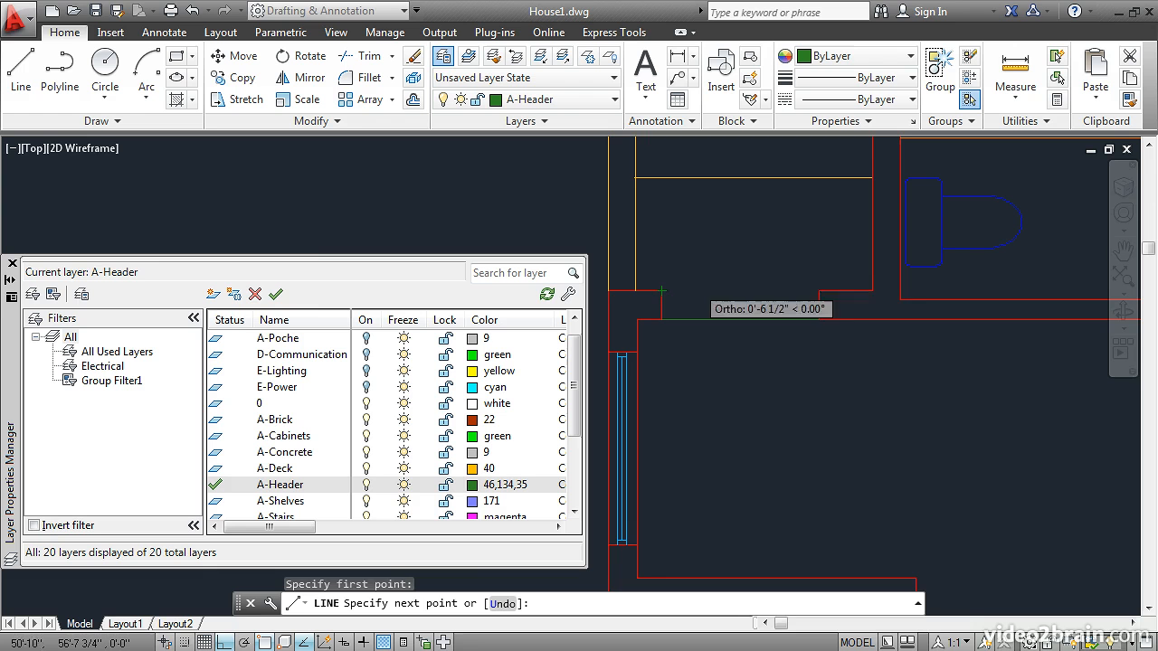
click(819, 291)
key(Return)
Step: Turn off the current layer A-Header, choosing to turn the current layer off despite the warning
scroll(783, 382, down, 3)
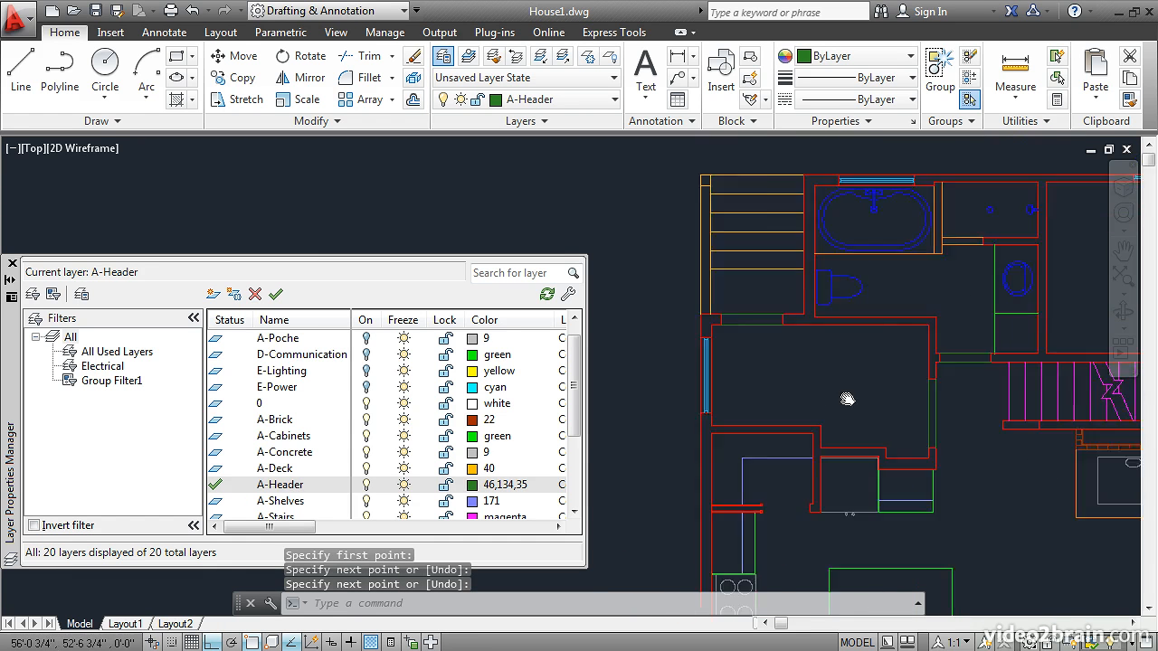
scroll(765, 304, down, 3)
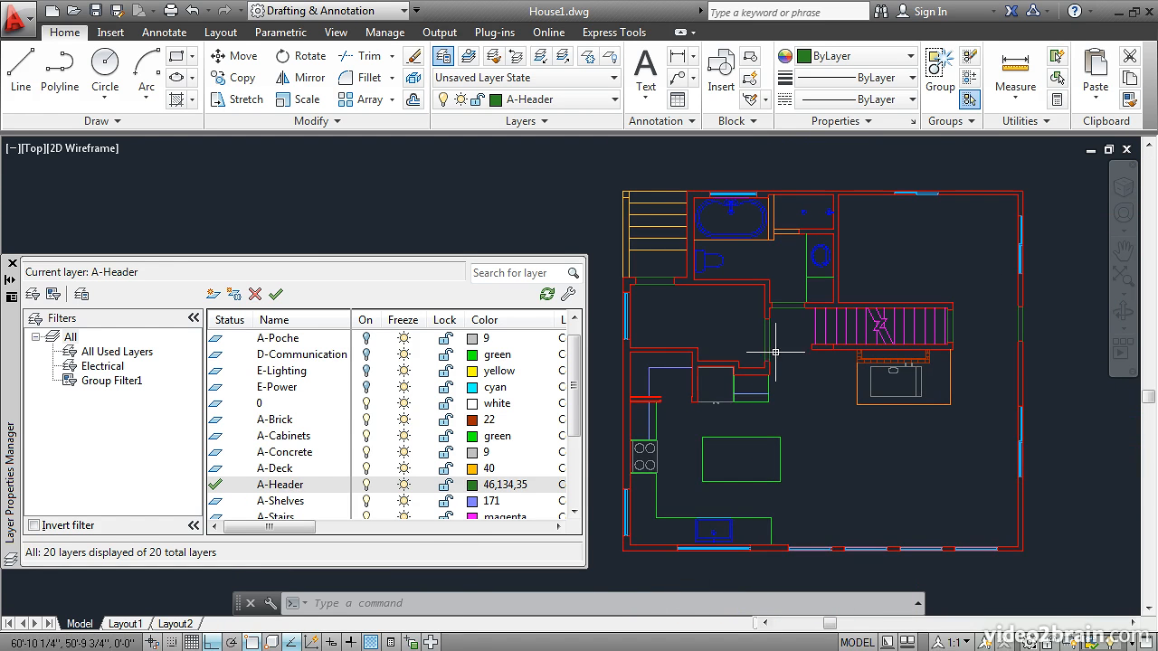
click(366, 486)
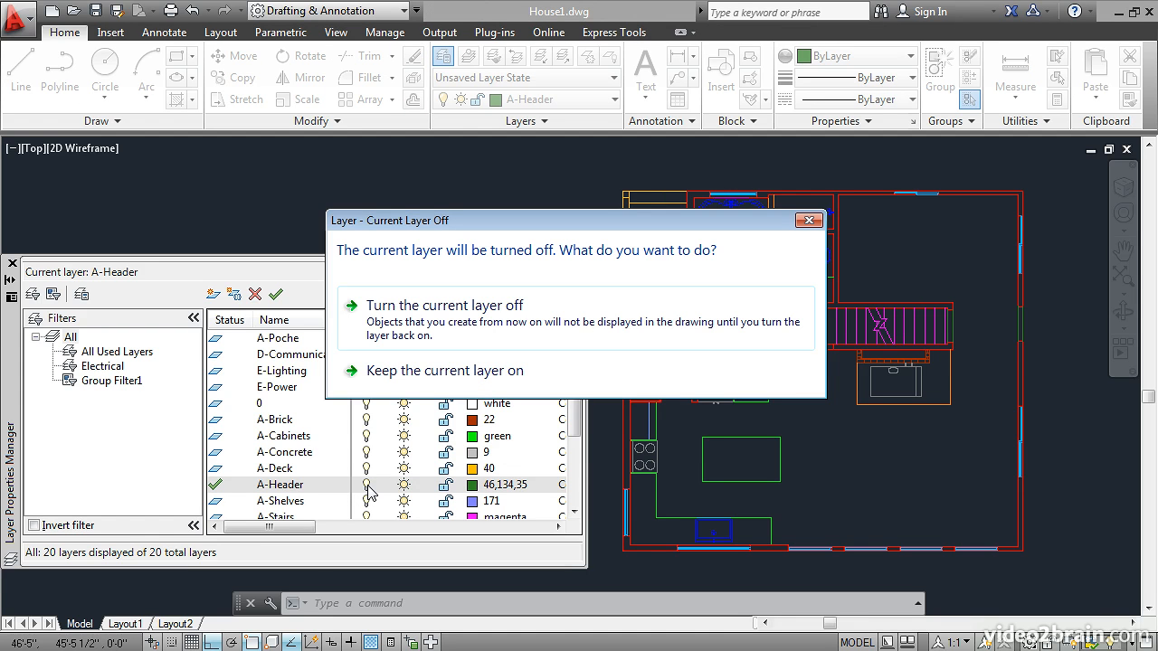
click(423, 370)
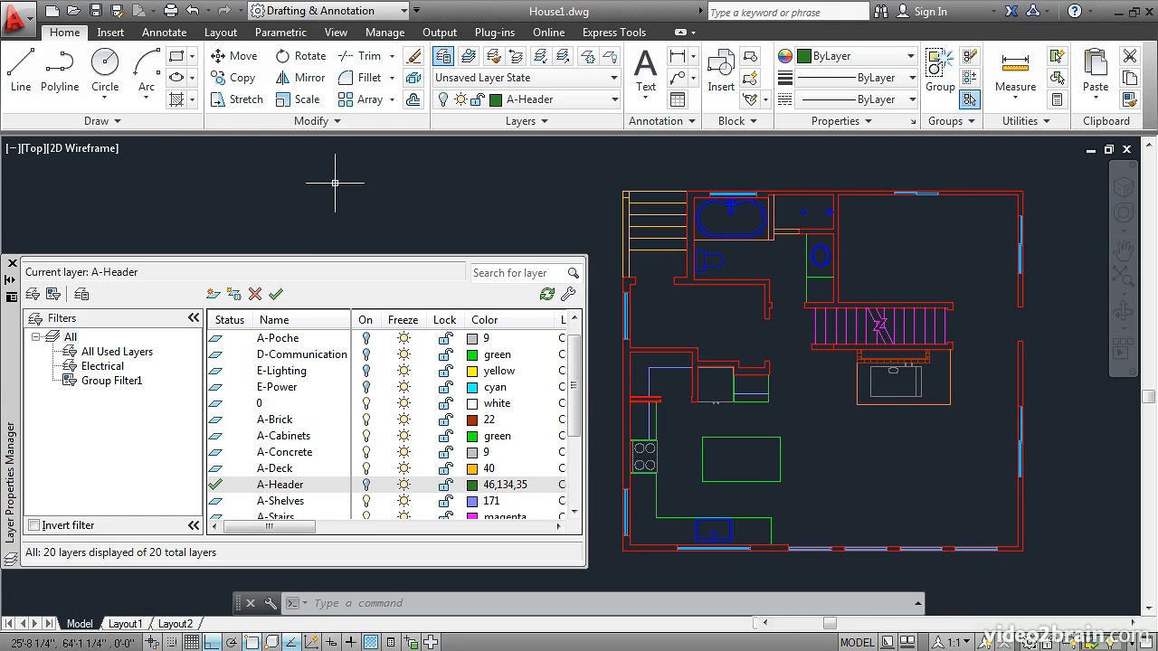
Step: Draw a horizontal test line to the right of the kitchen island on the turned-off A-Header layer, and turn the layer back on
click(25, 68)
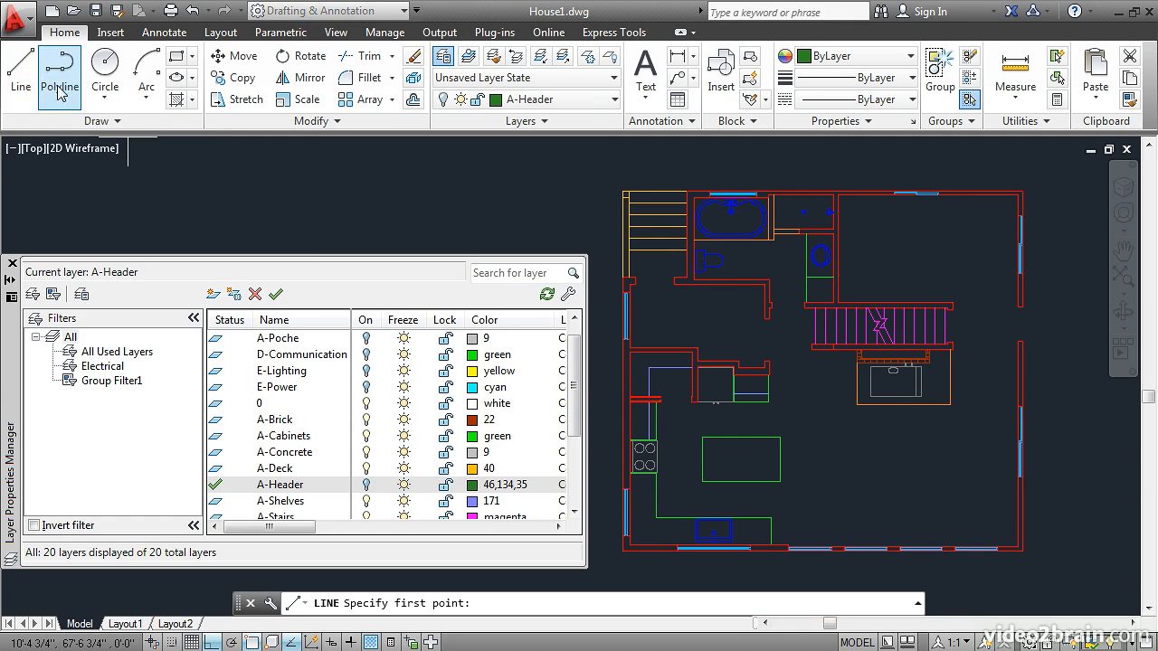
click(832, 454)
click(970, 466)
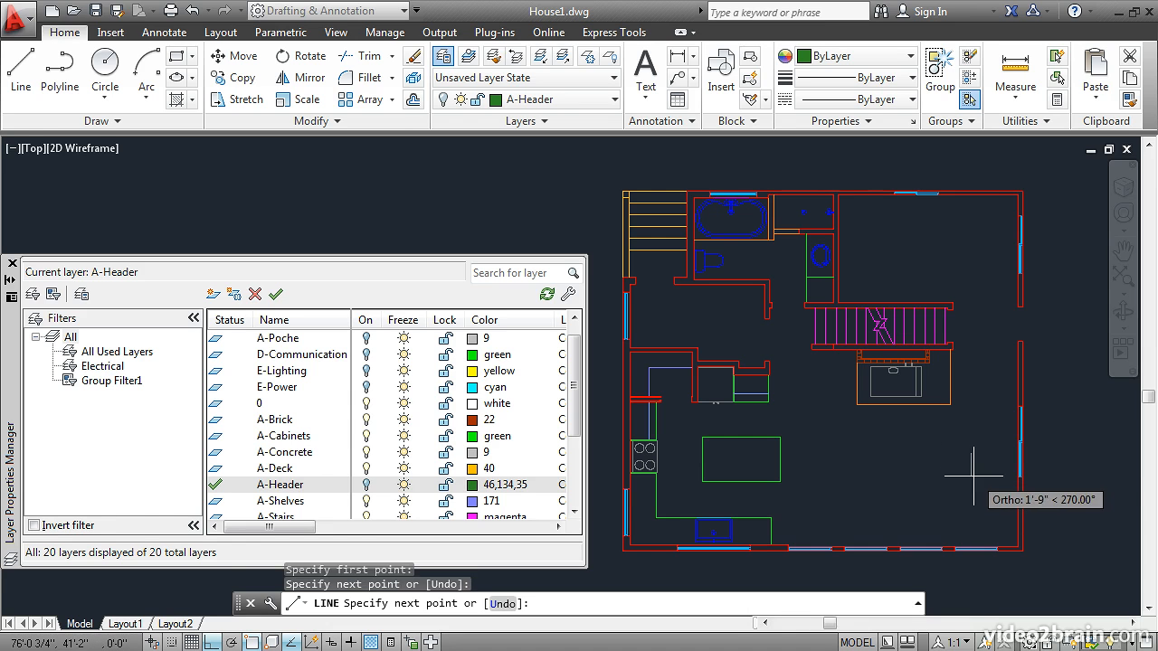
key(Return)
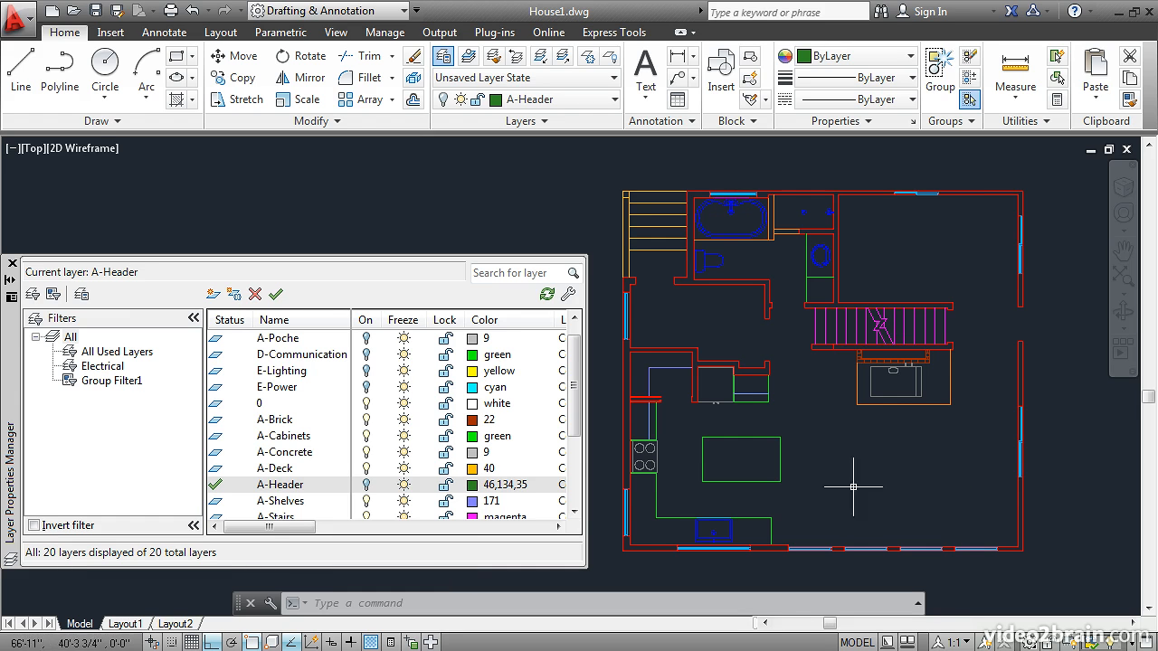
click(366, 486)
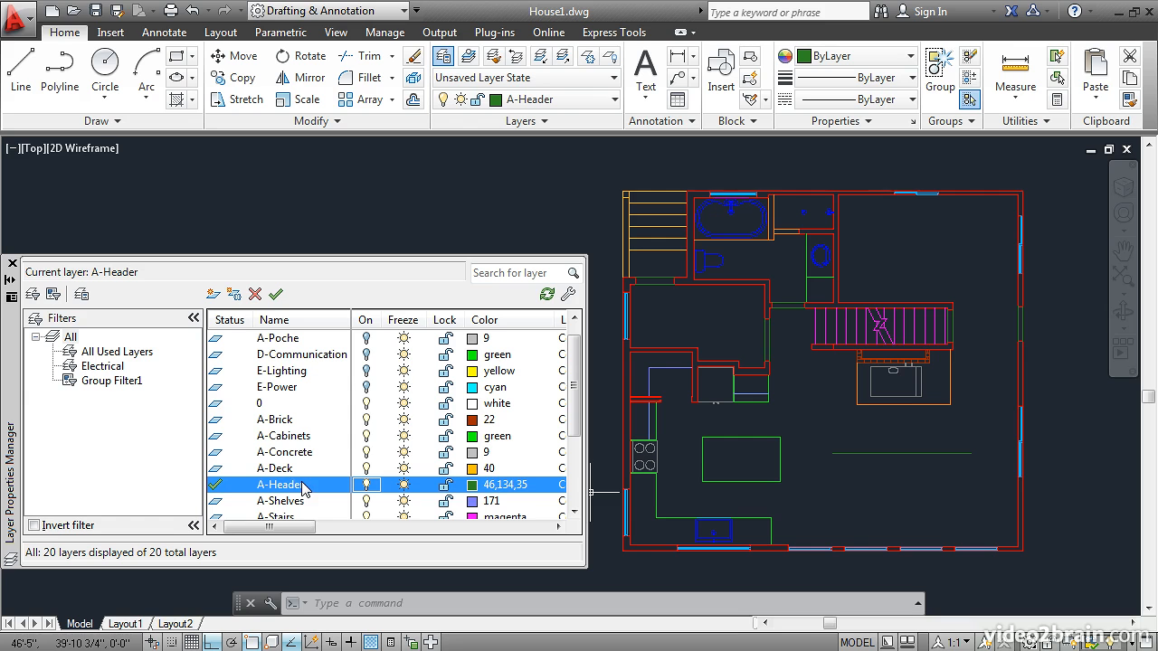
Step: Make layer 0 current and turn off the A-Header layer
double_click(217, 404)
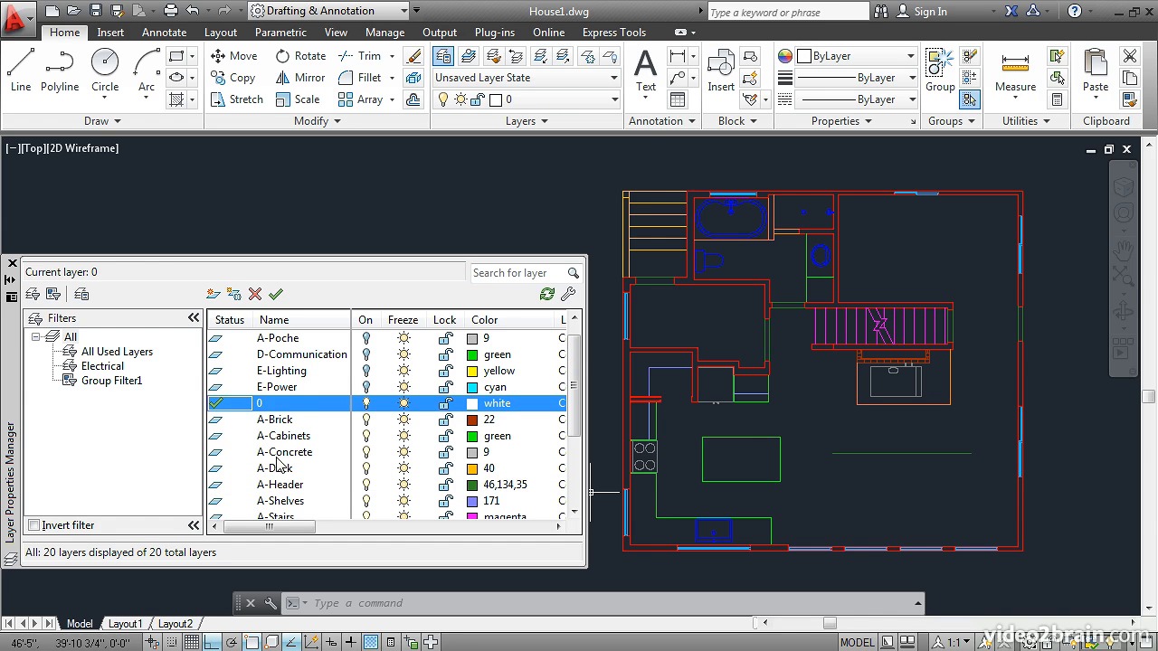
click(366, 485)
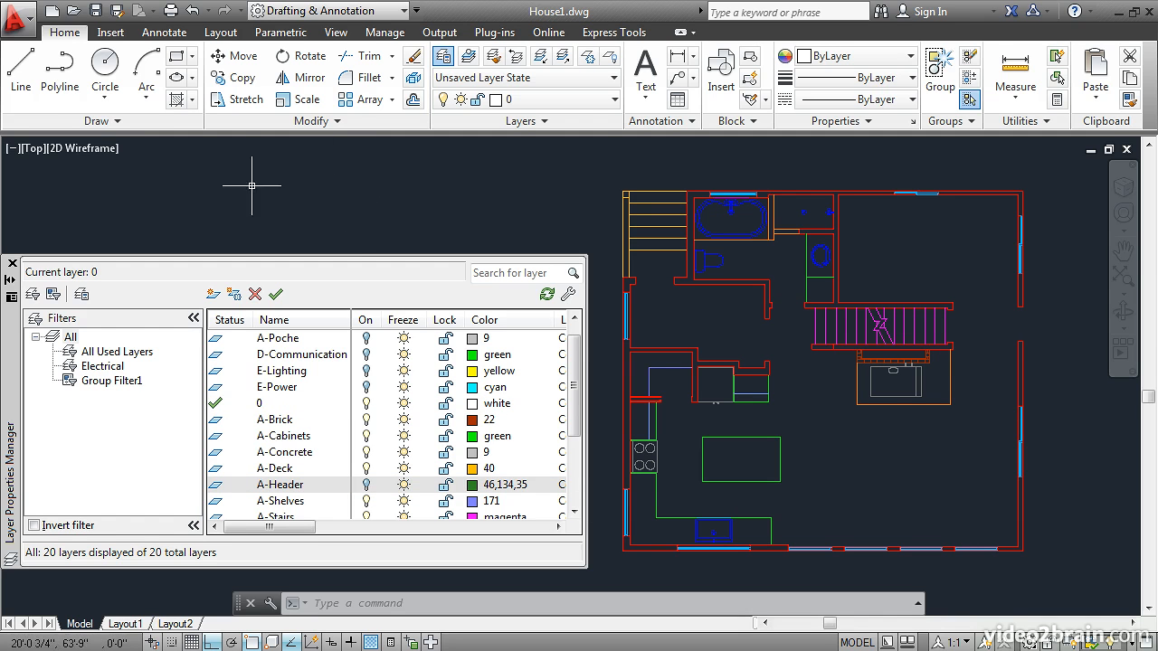
Step: Draw a horizontal test line on layer 0 to the right of the kitchen island, and turn A-Header back on
click(22, 80)
click(845, 470)
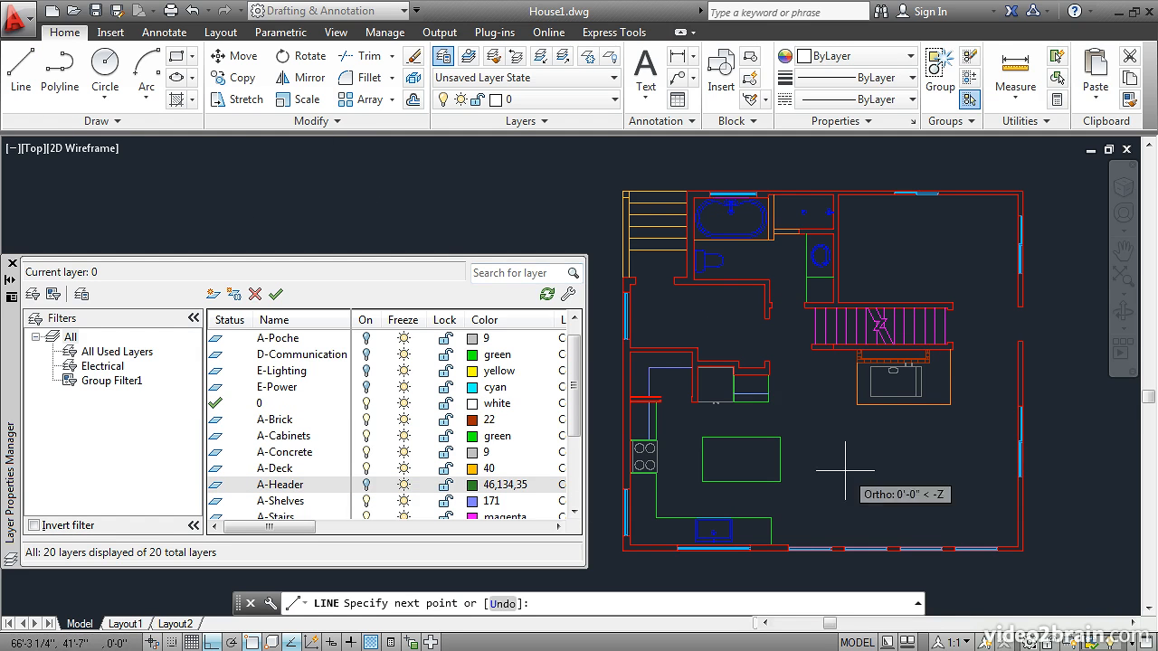
key(Return)
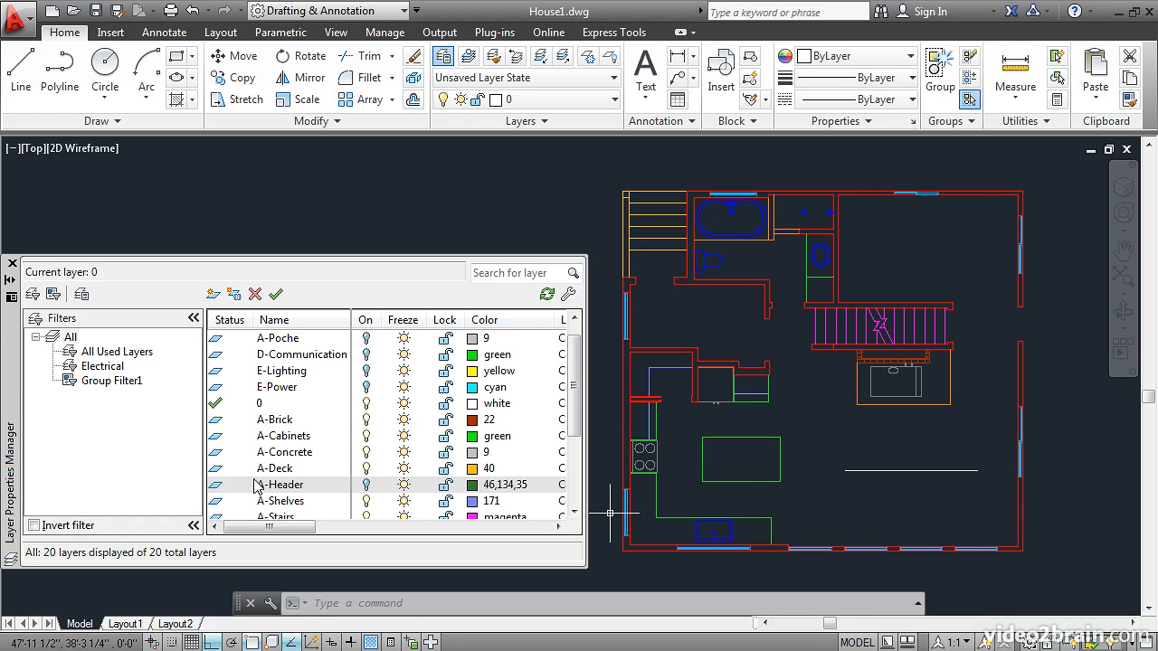
click(366, 485)
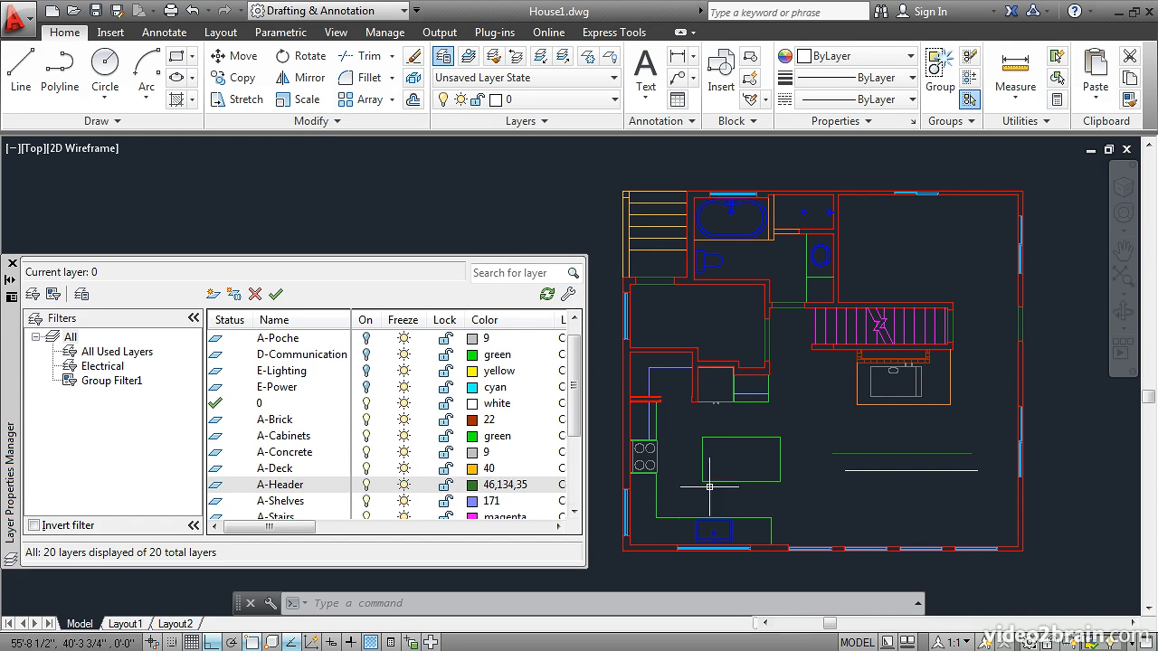
Step: Erase both horizontal test lines to the right of the kitchen island
click(414, 55)
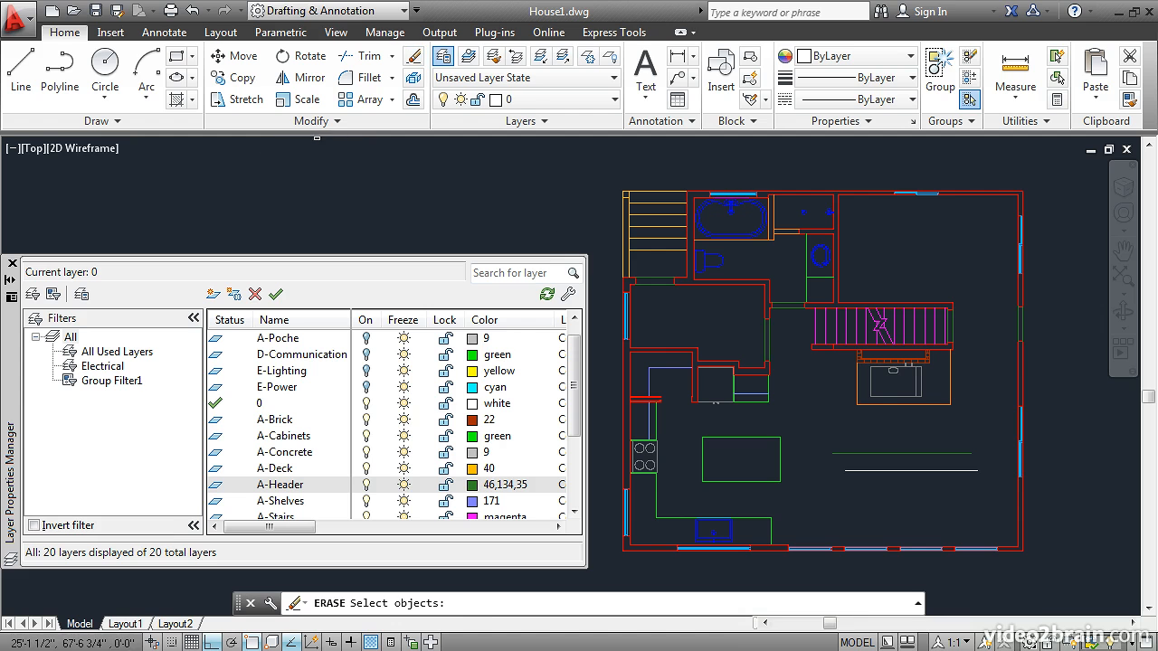
click(872, 477)
click(831, 434)
key(Return)
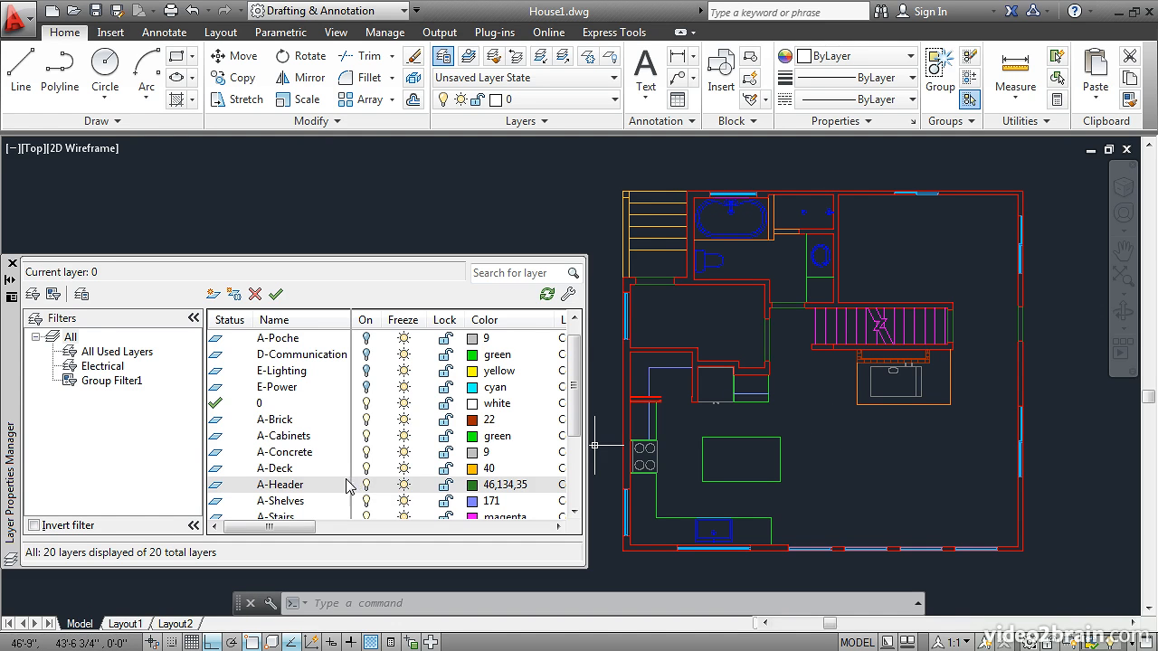
Step: Freeze the A-Header layer
click(404, 486)
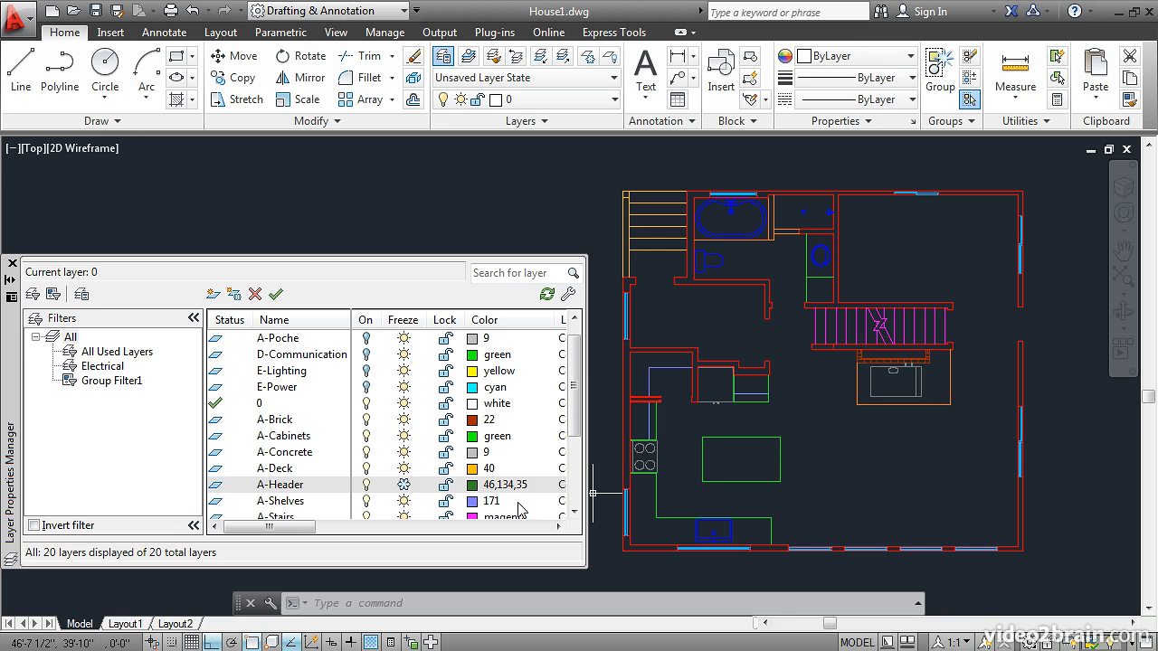
Step: Thaw the A-Header layer and make it the current layer
click(403, 486)
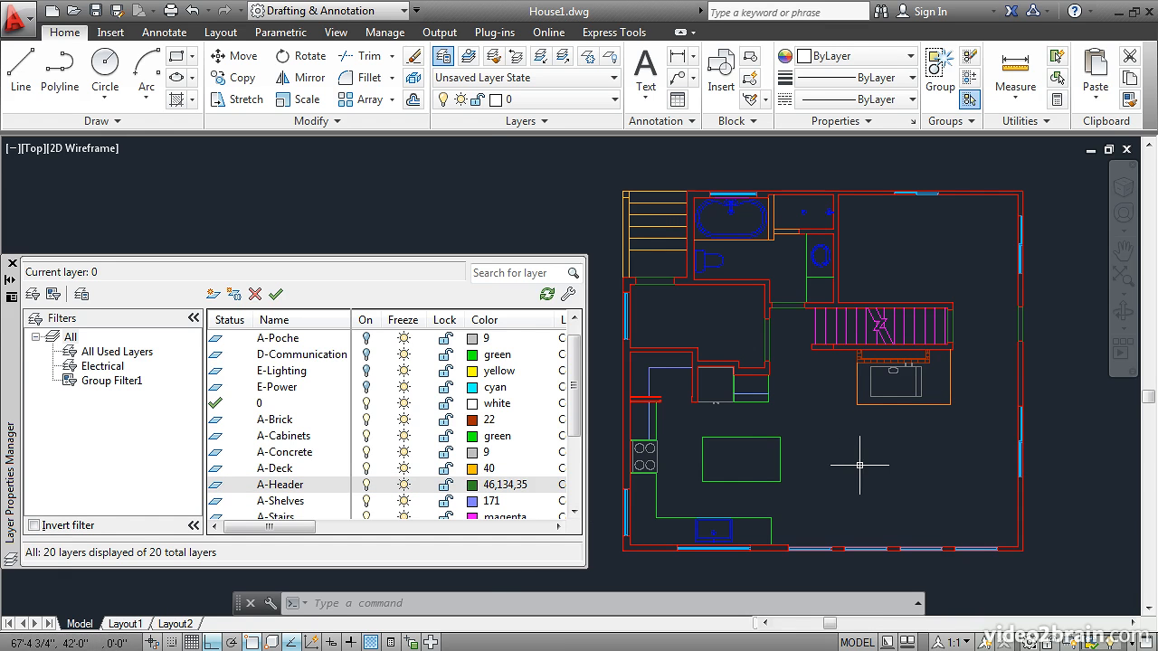
scroll(859, 465, up, 1)
scroll(859, 465, down, 2)
middle_drag(879, 460, 812, 457)
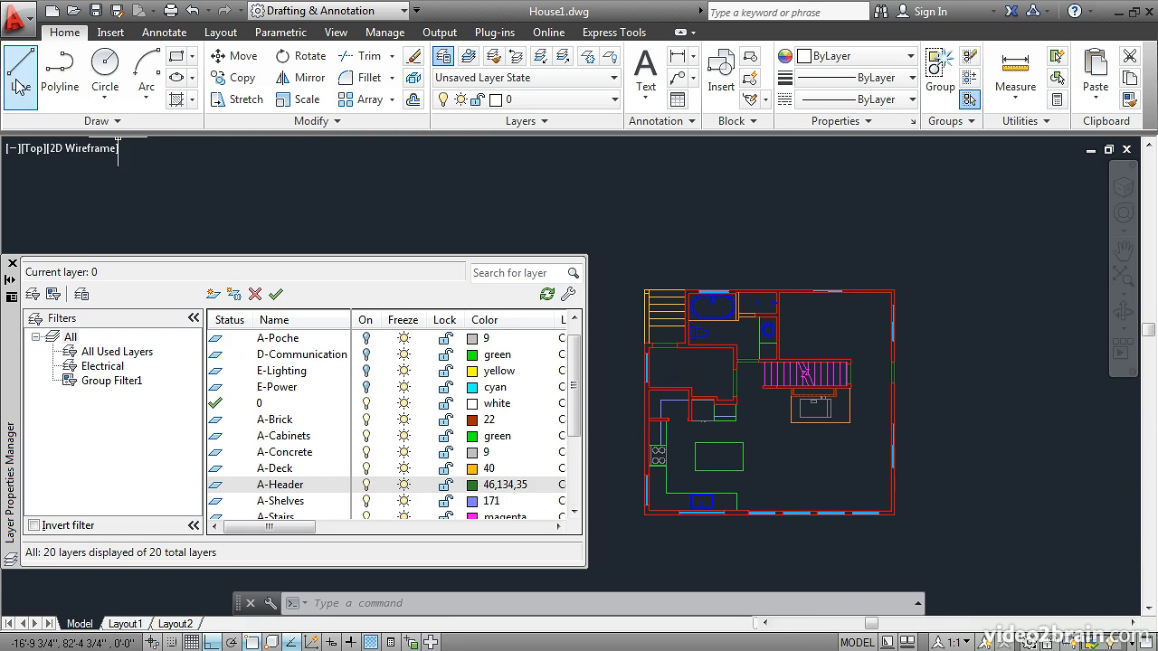
double_click(215, 489)
Step: Draw a long vertical test line on the A-Header layer, outside the house beyond its right exterior wall
click(21, 71)
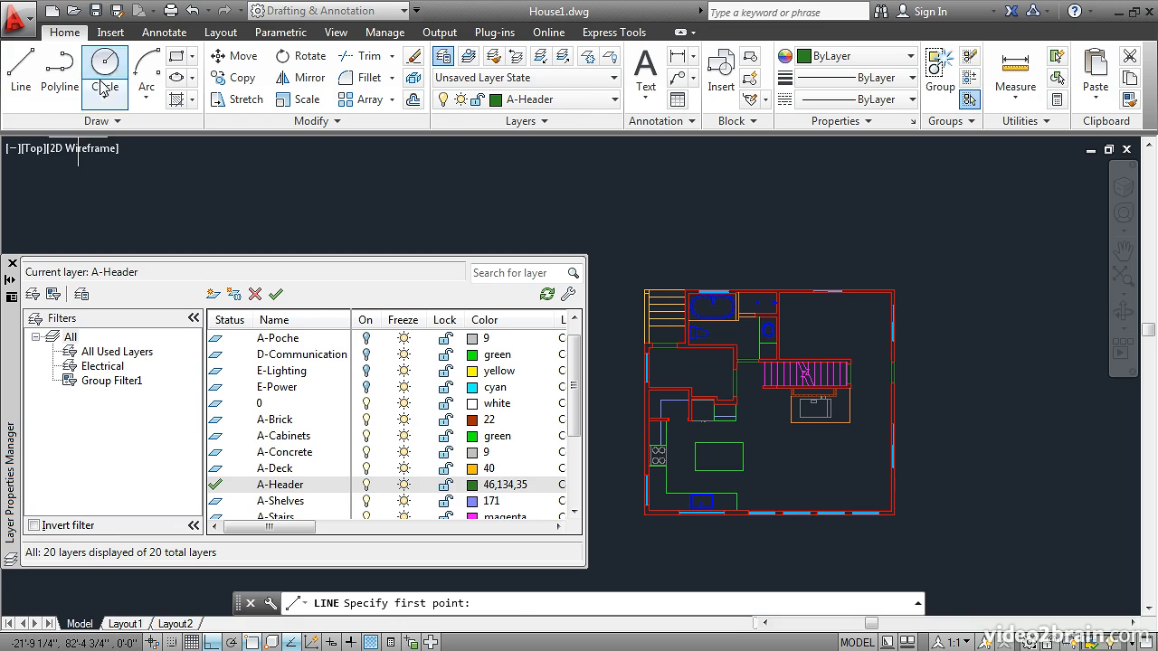
click(969, 420)
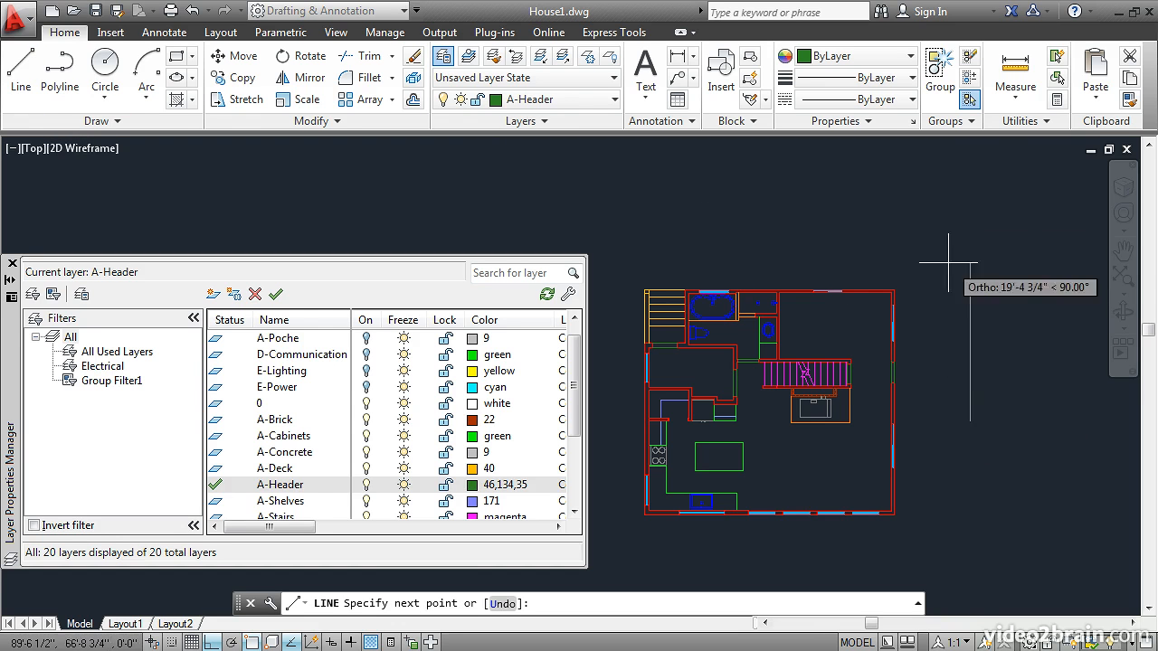
click(950, 163)
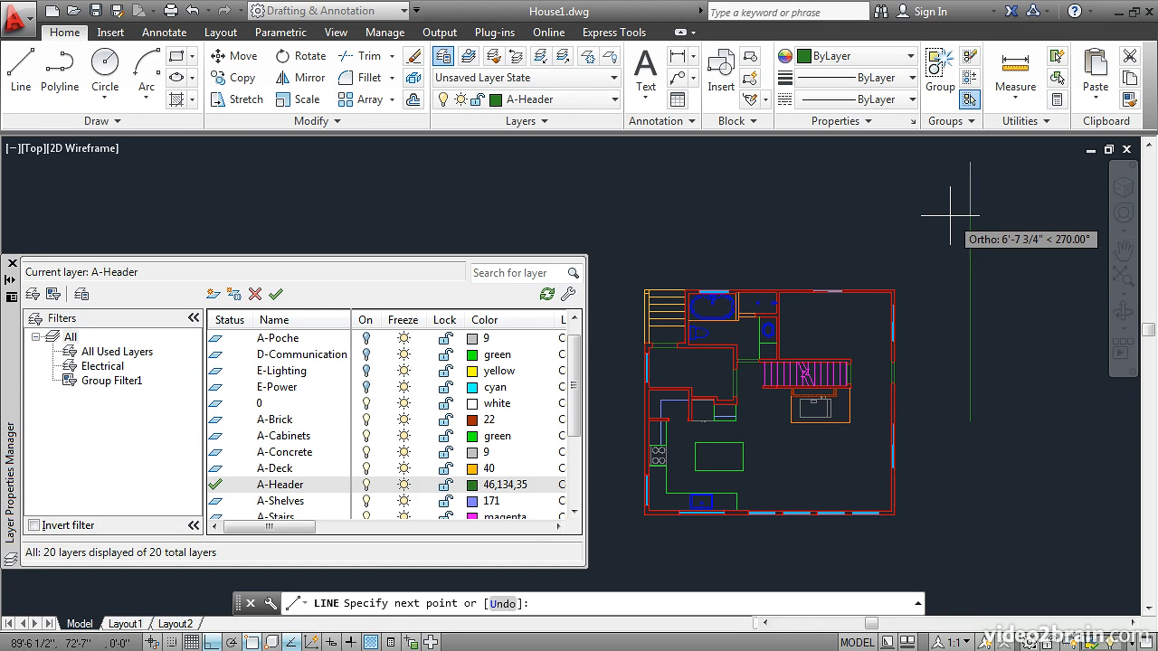
key(Return)
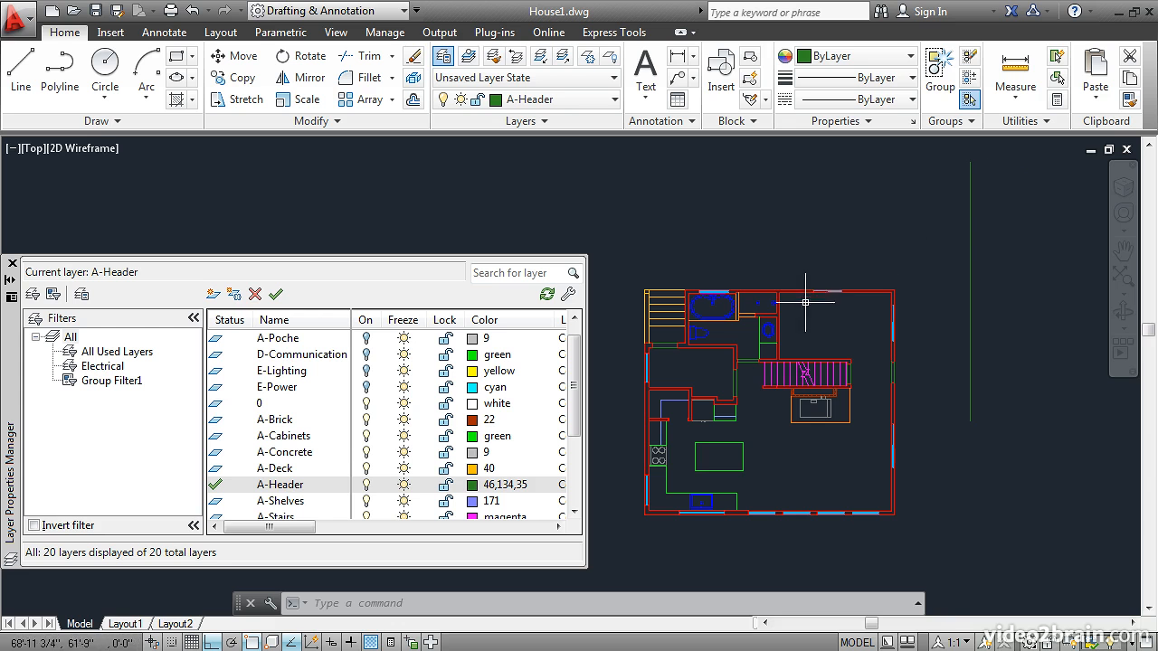
scroll(776, 384, up, 2)
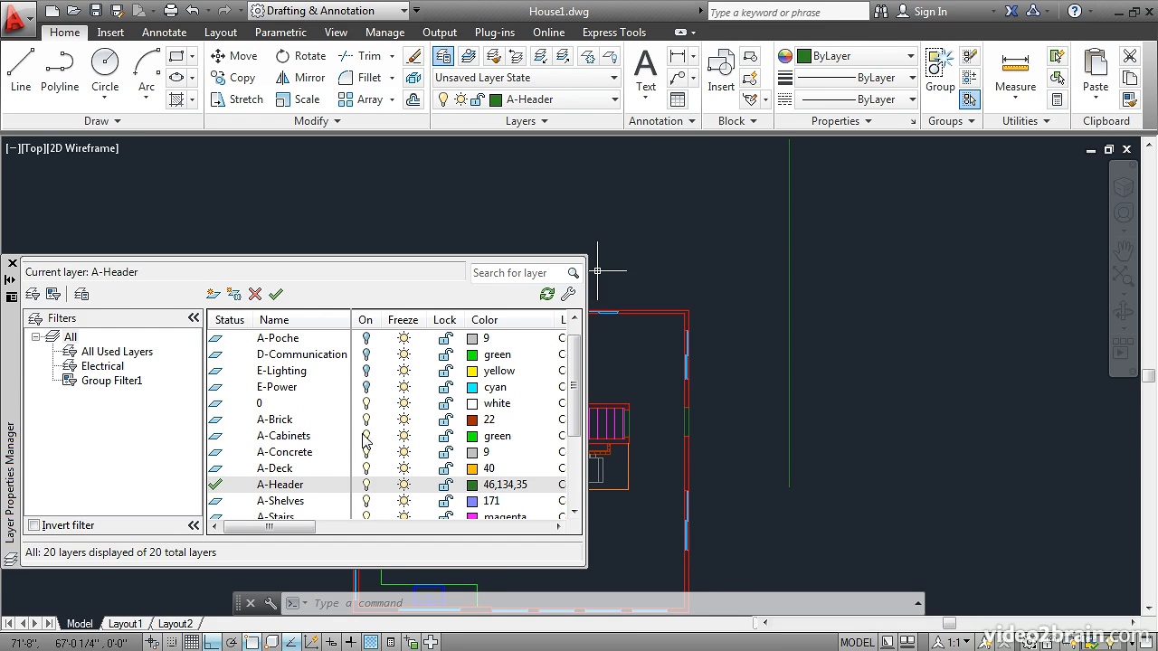
Step: Make layer 0 current and turn off the A-Header layer
double_click(214, 406)
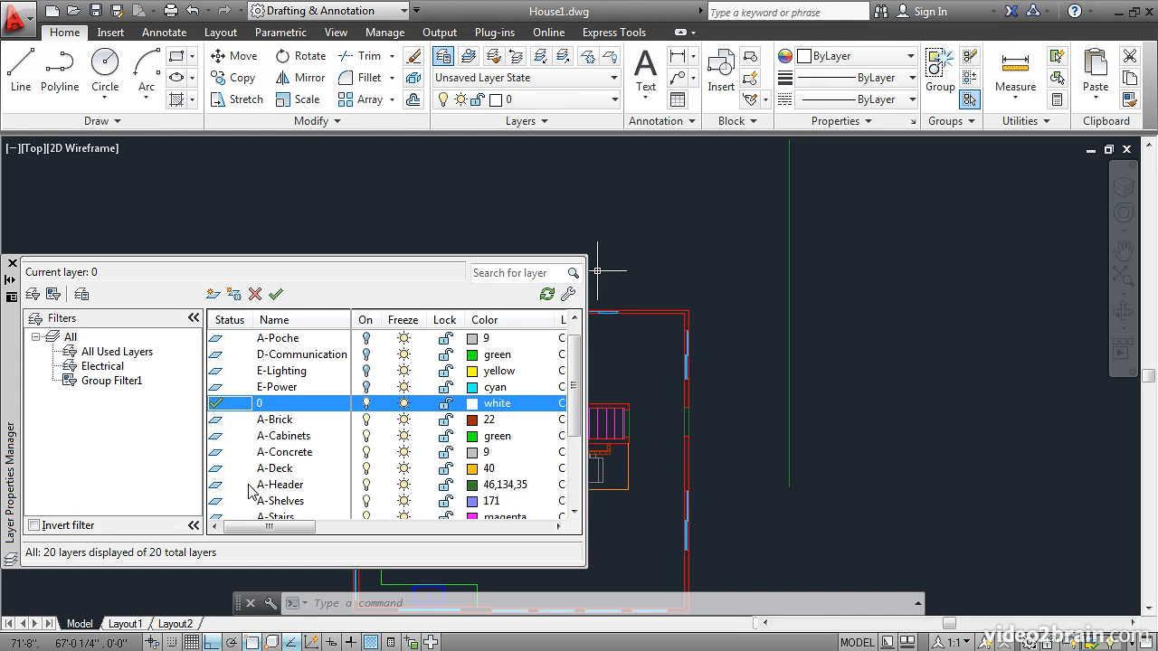
click(366, 488)
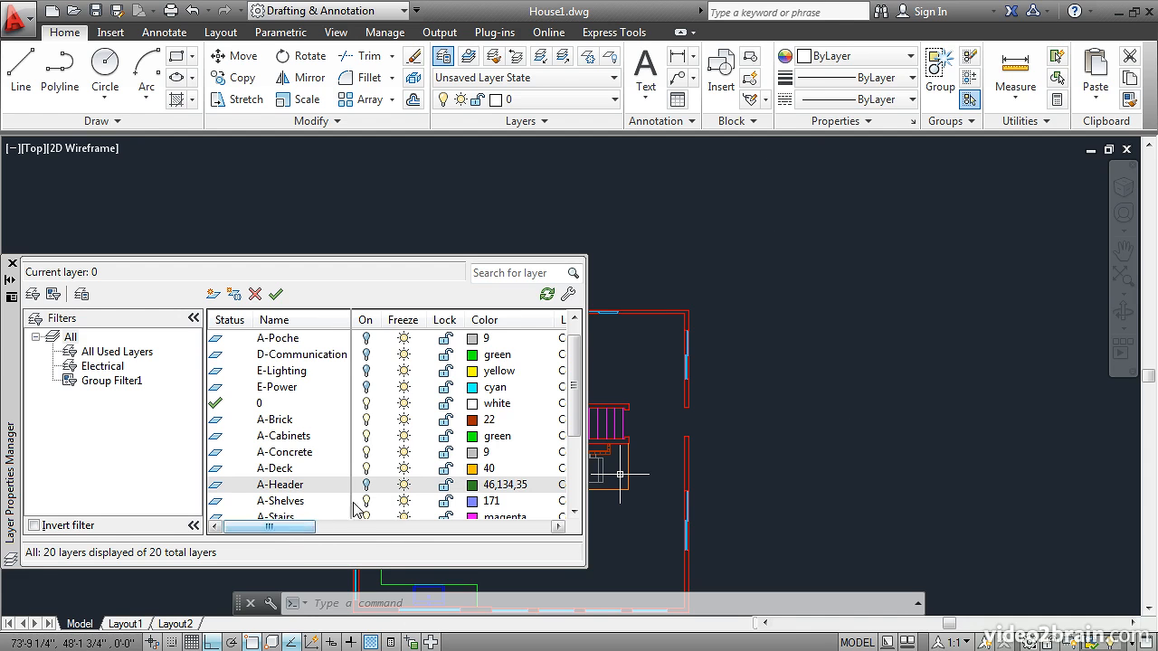
Step: Turn the A-Header layer back on and freeze it
click(404, 486)
click(404, 489)
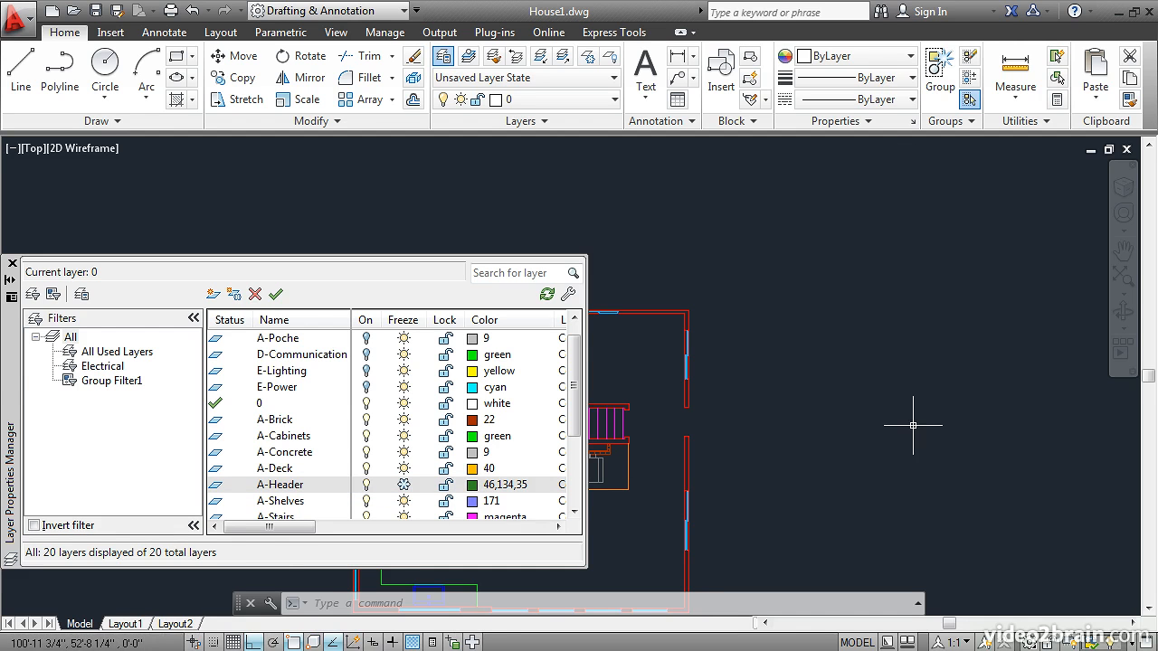
scroll(910, 426, up, 1)
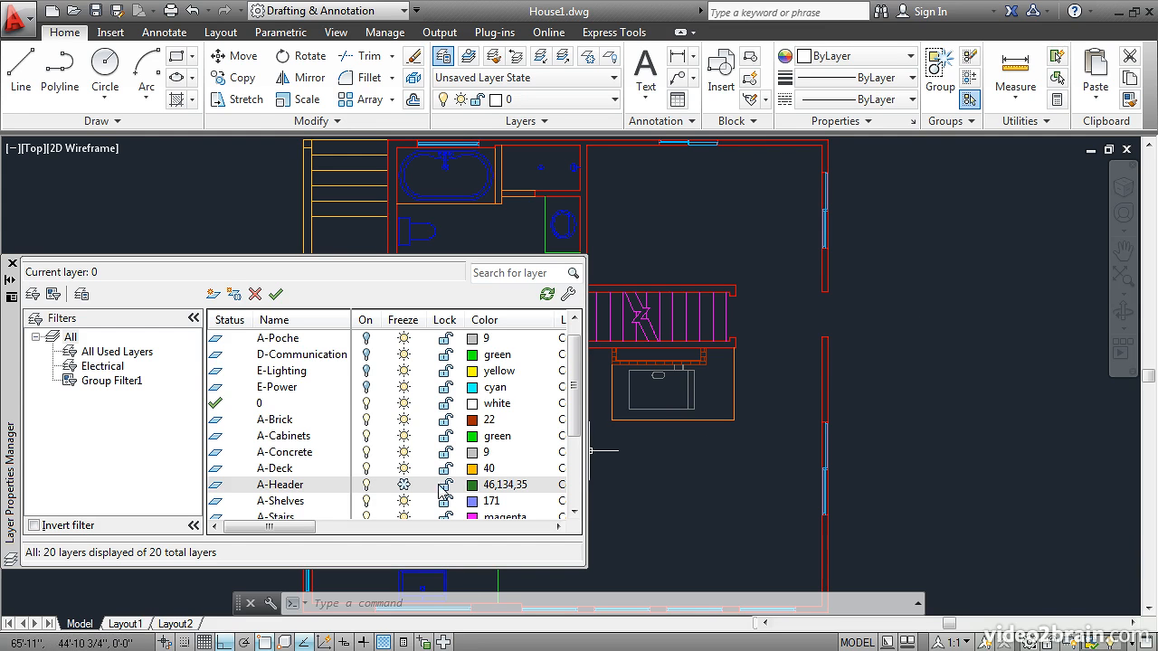
Step: Thaw the A-Header layer and erase the vertical test line beside the house
click(404, 486)
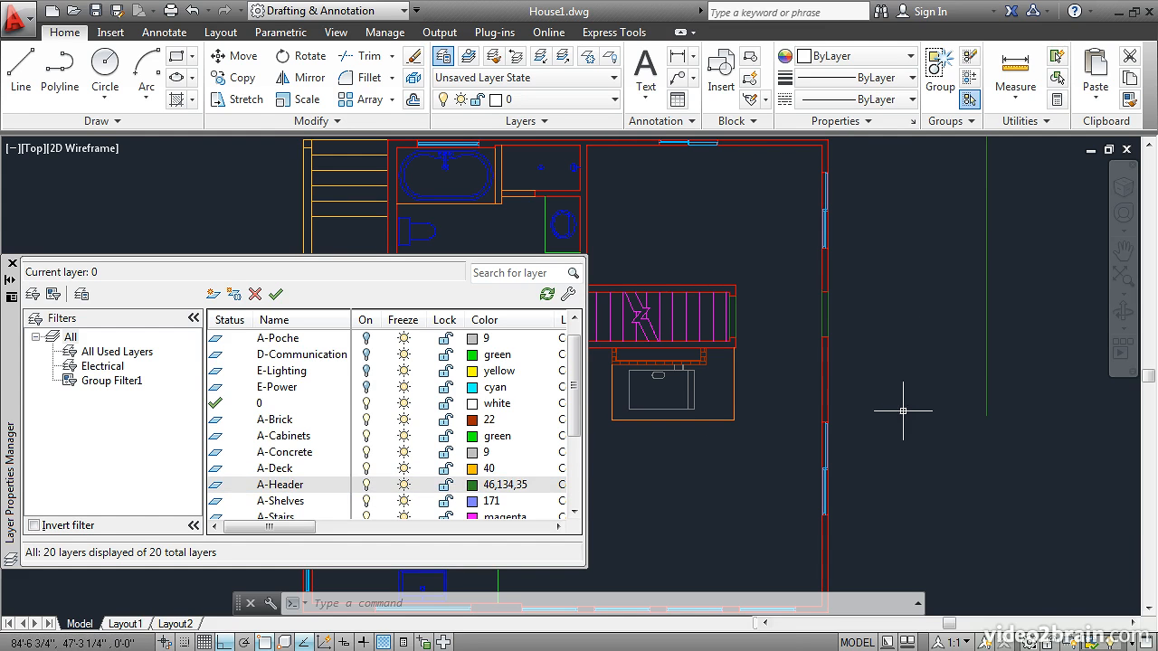
click(414, 56)
key(Return)
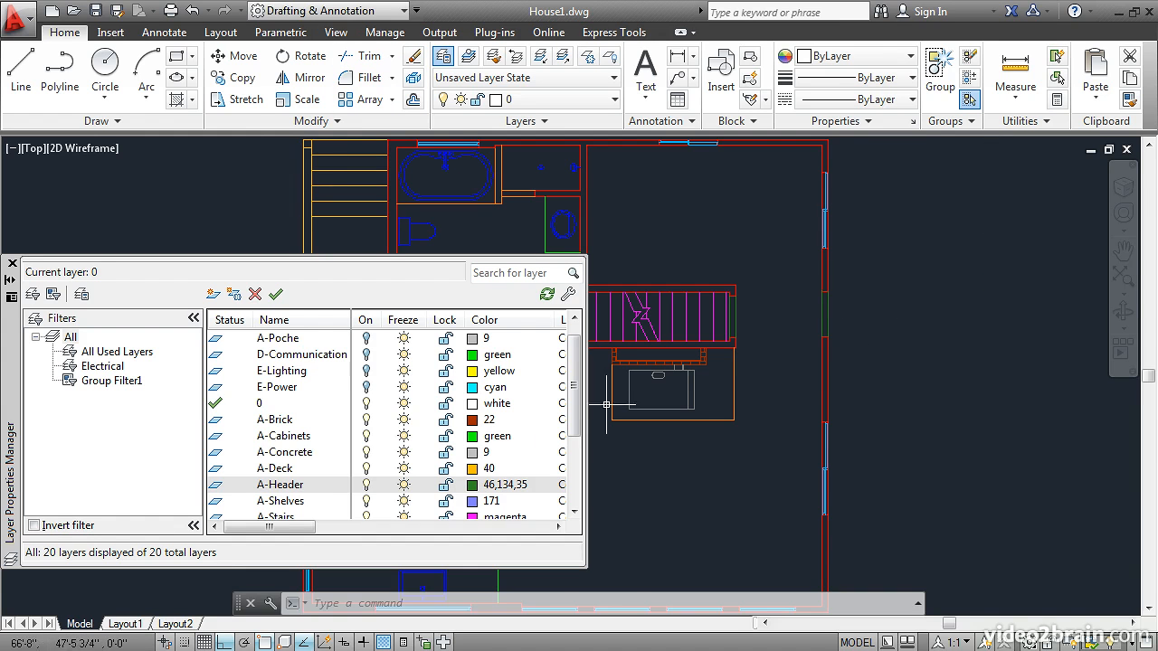
Step: Try to erase a header line in the right exterior wall opening with the A-Header layer locked, and unlock the layer
click(444, 486)
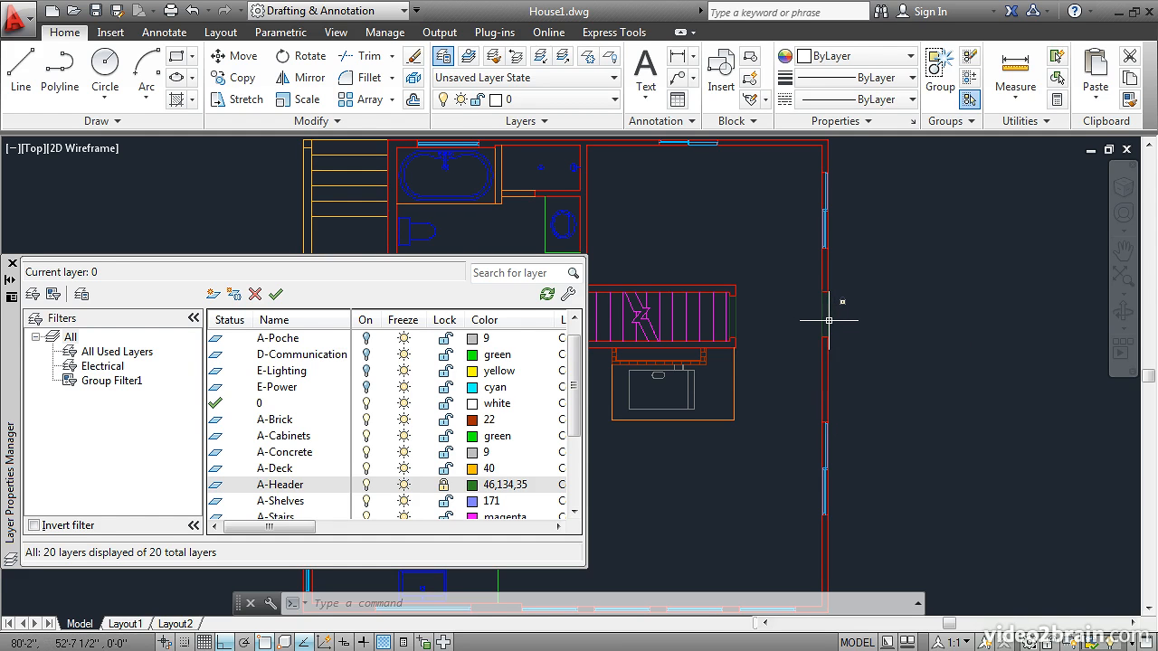
mouse_move(829, 321)
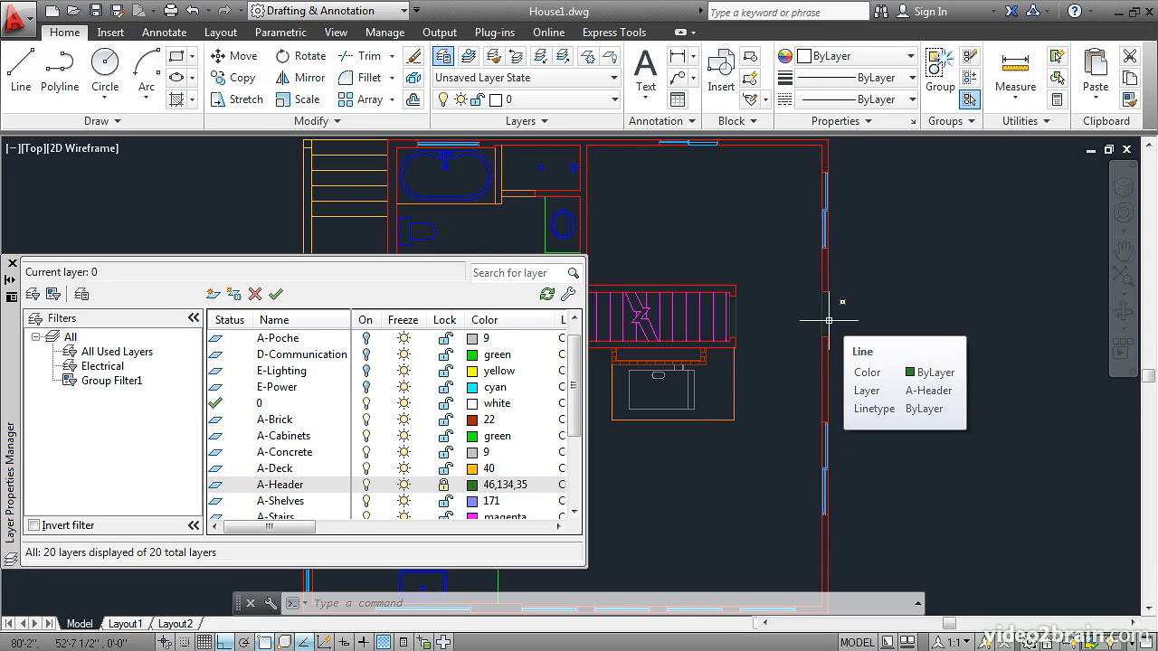
click(413, 59)
click(821, 318)
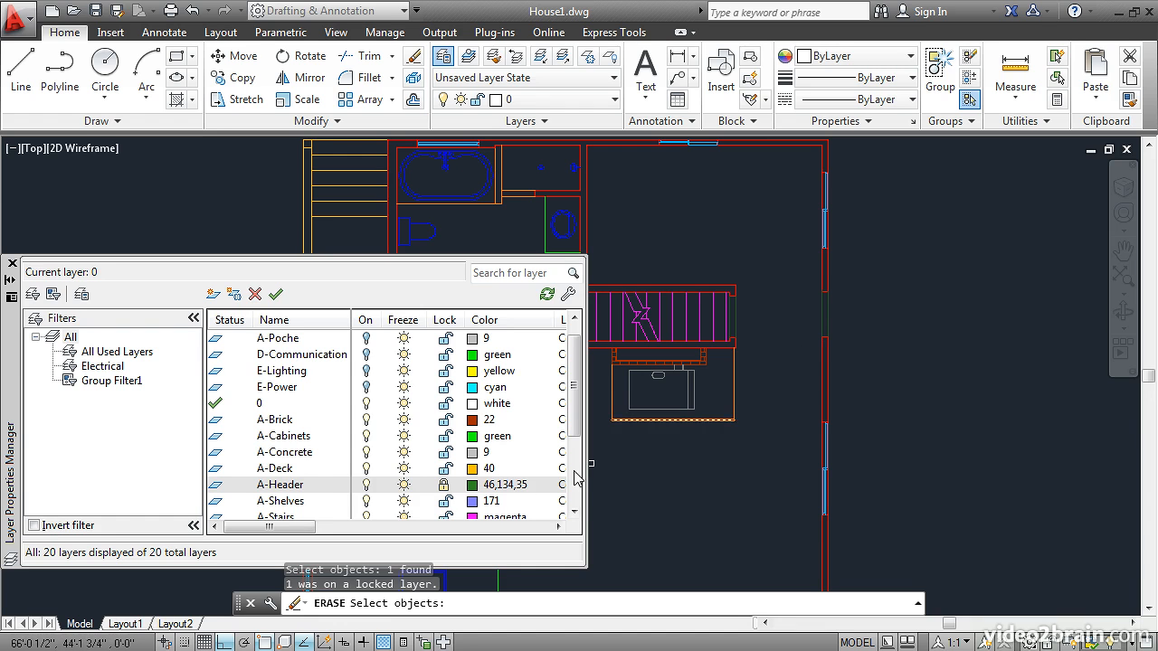
click(445, 487)
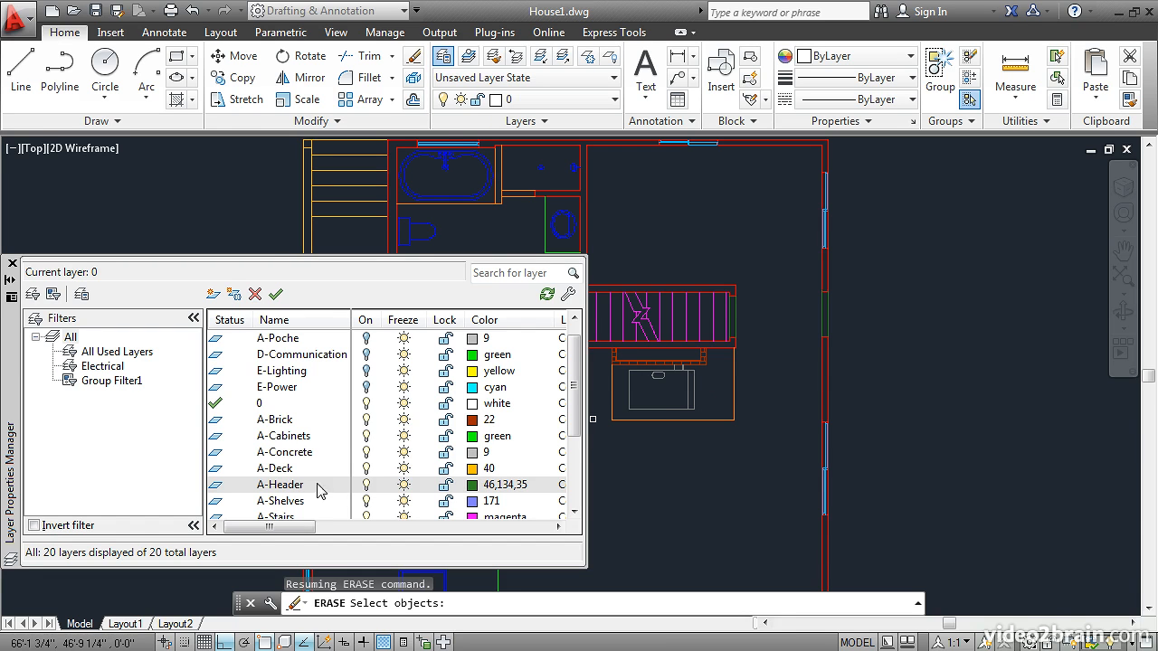
Step: Set the A-Header layer's linetype to PHANTOM2 and check a header line in the right exterior wall opening
drag(271, 531, 352, 537)
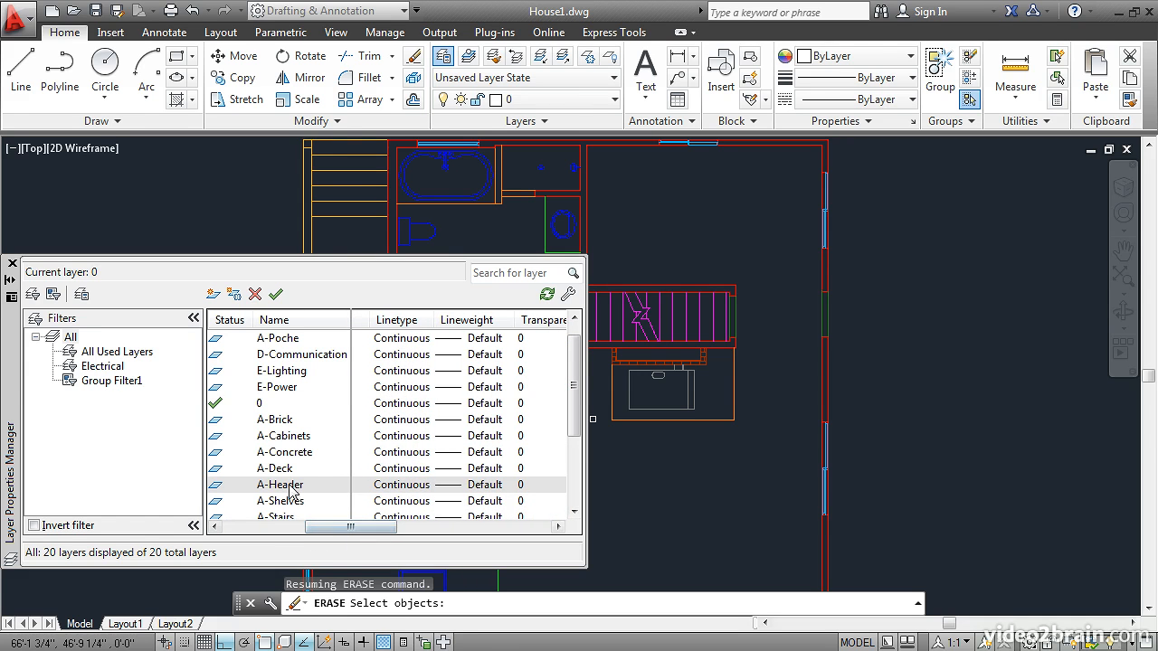
click(391, 492)
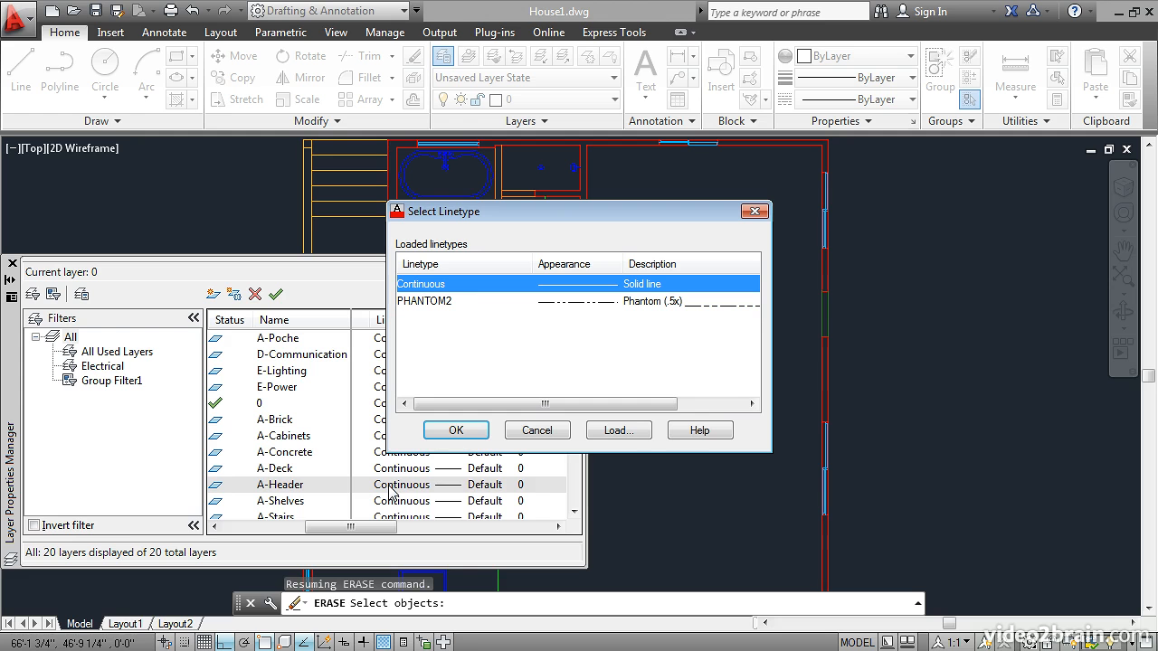
click(431, 303)
click(455, 427)
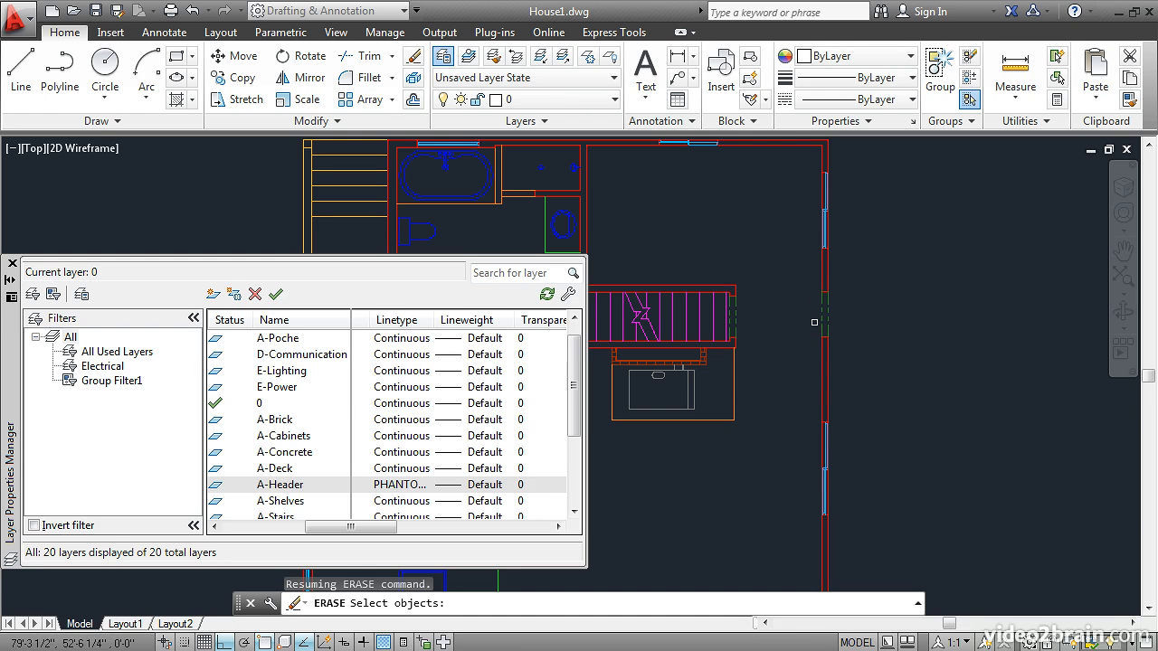
key(Escape)
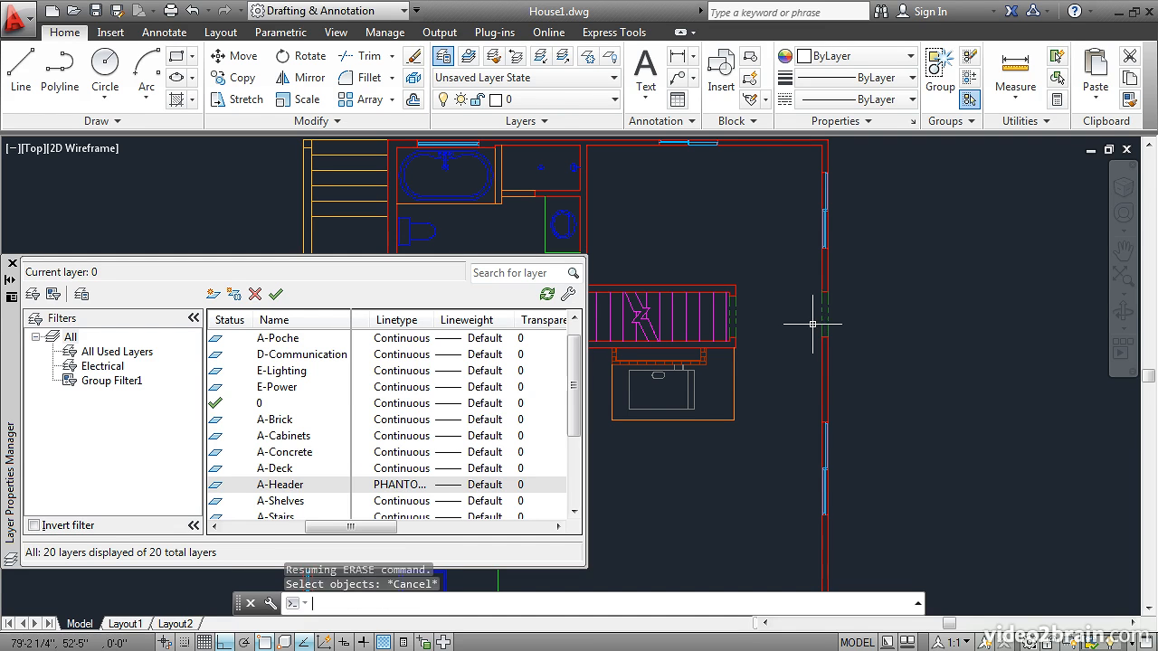
click(822, 322)
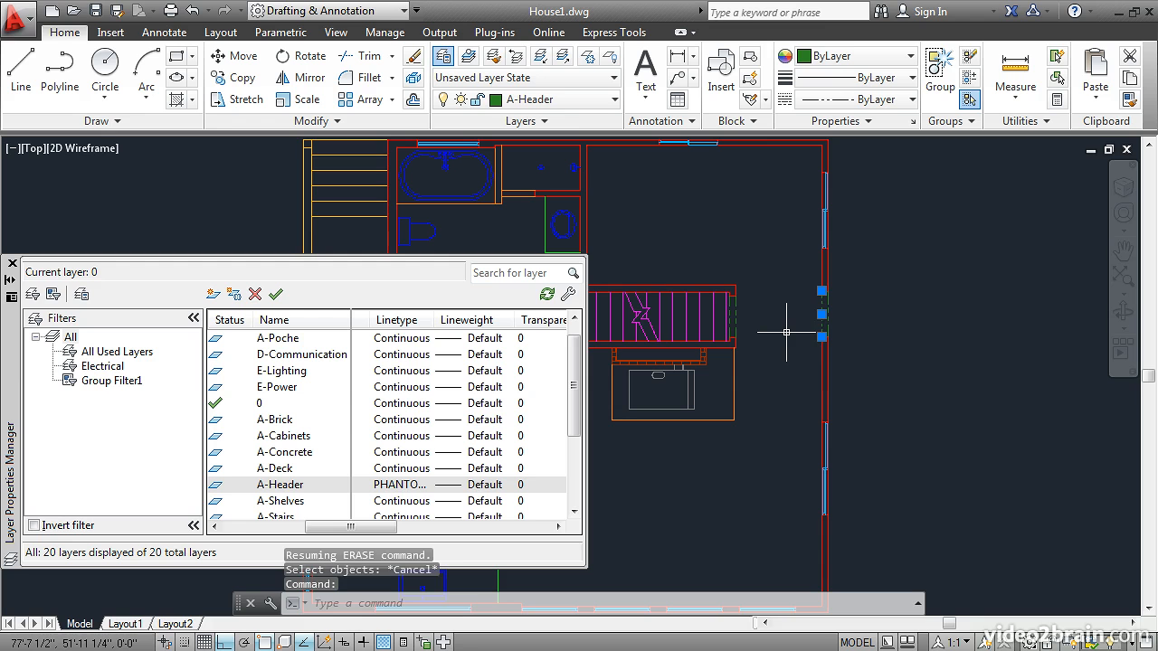
key(Escape)
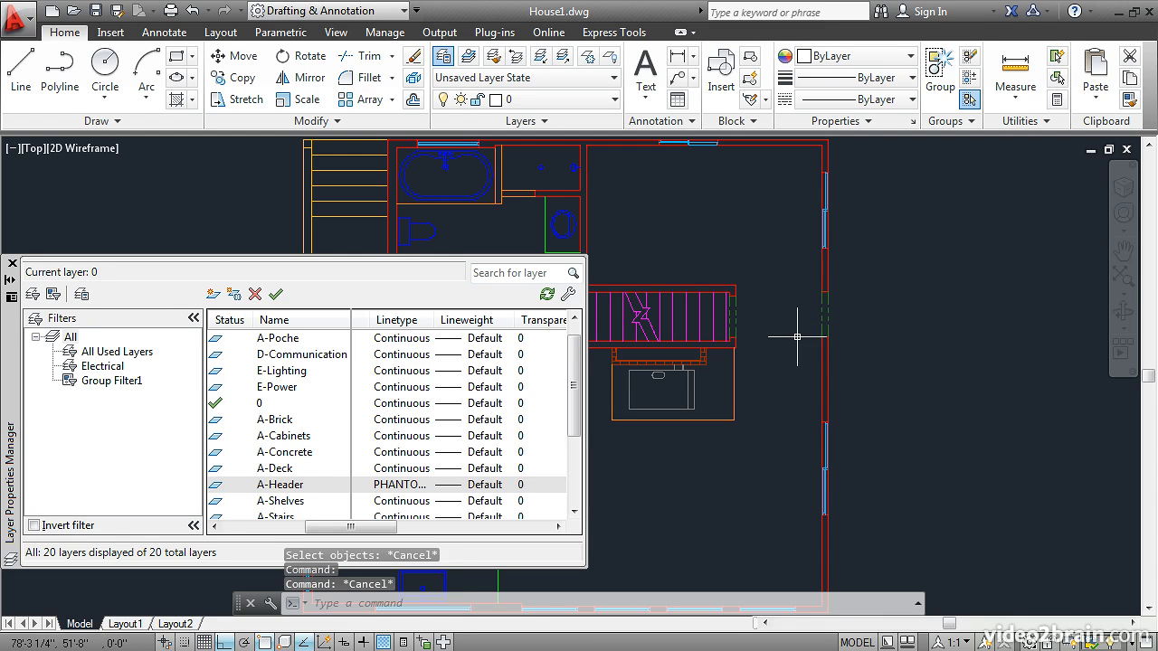
Step: Set the A-Header layer's linetype back to Continuous
click(396, 486)
click(427, 286)
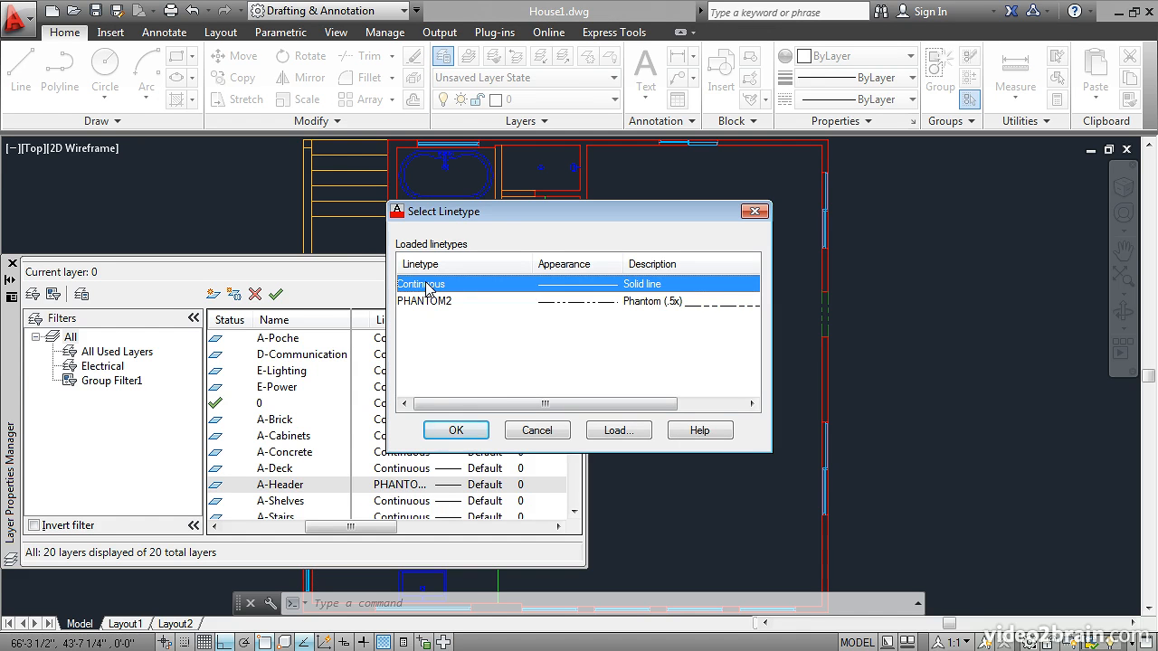
click(450, 430)
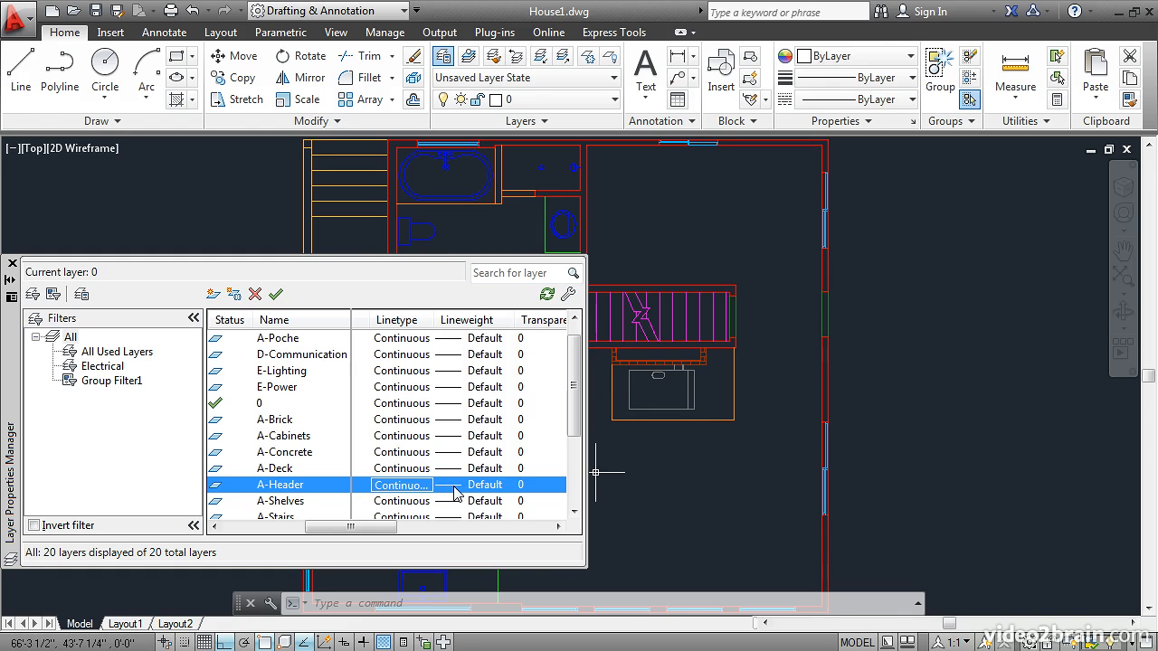
Step: Set the A-Header layer's lineweight to 0.25 mm
click(455, 493)
click(522, 343)
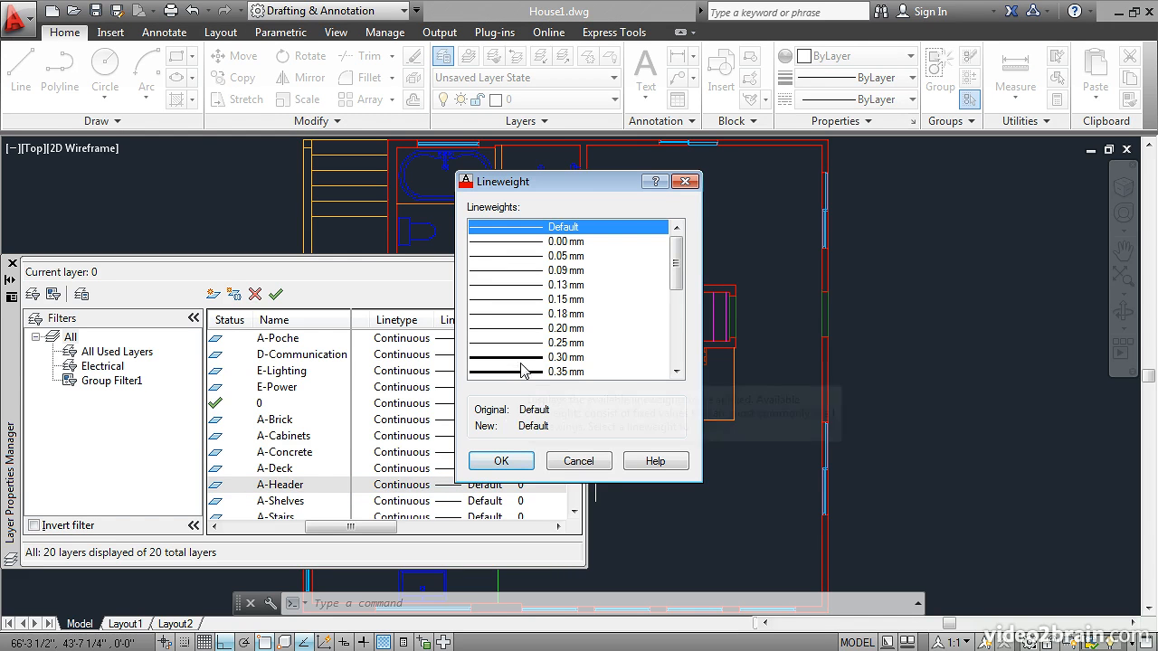
click(501, 460)
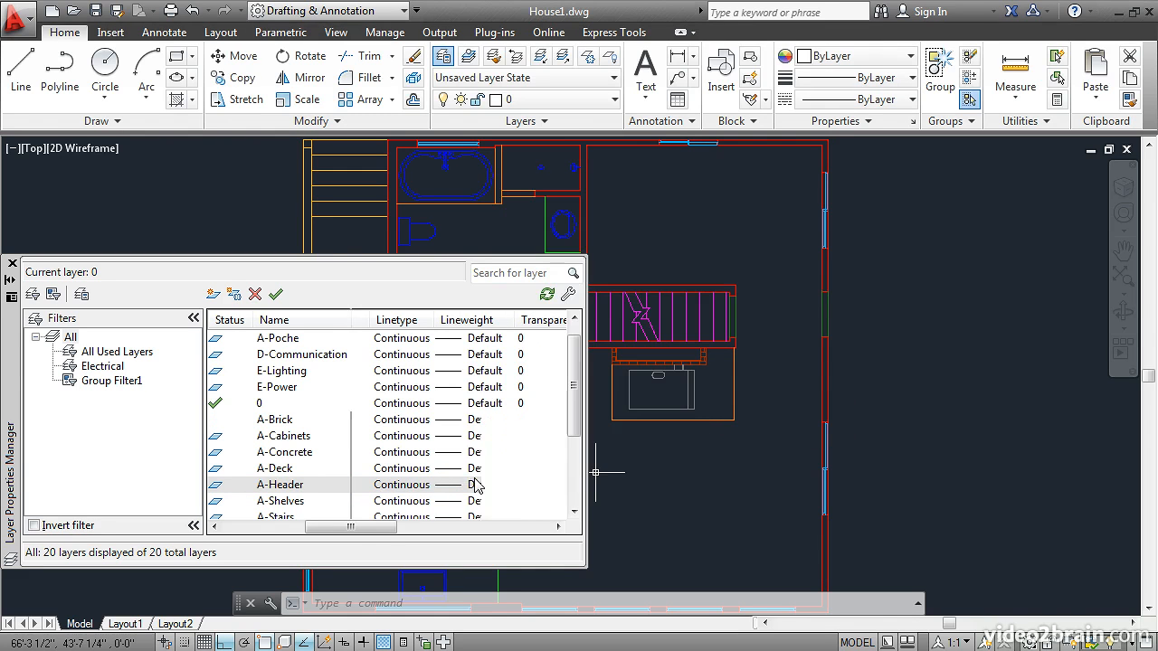
Step: Review the A-Header layer's transparency and plot style settings, and switch its plotting off and back on
drag(374, 531, 409, 535)
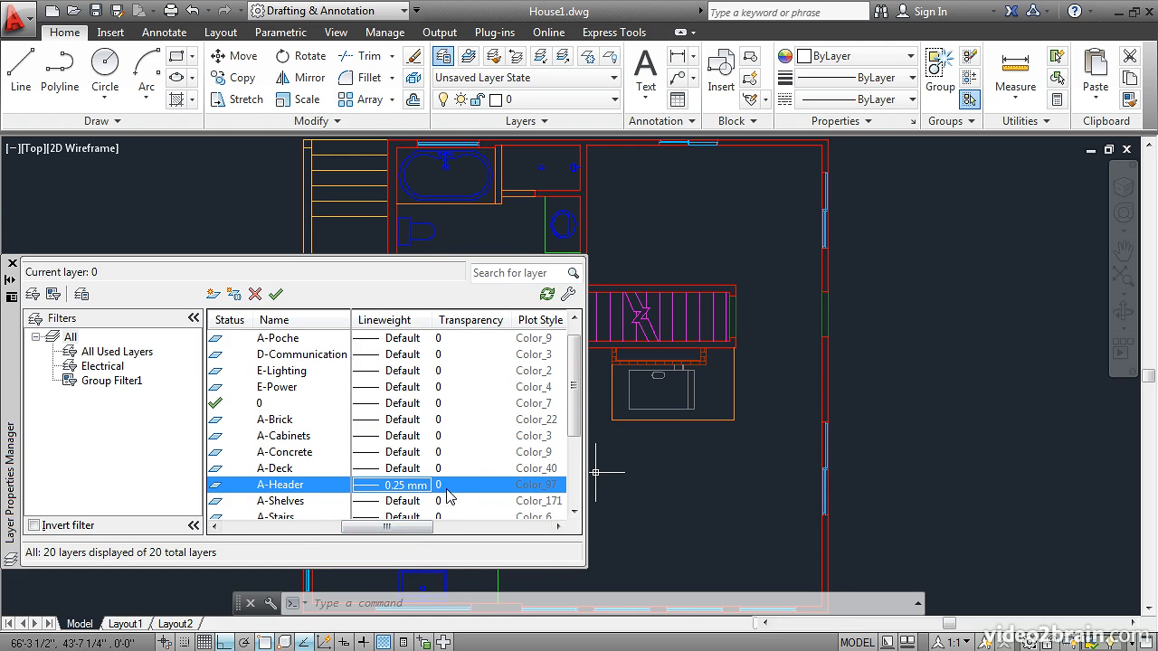
drag(389, 532, 421, 538)
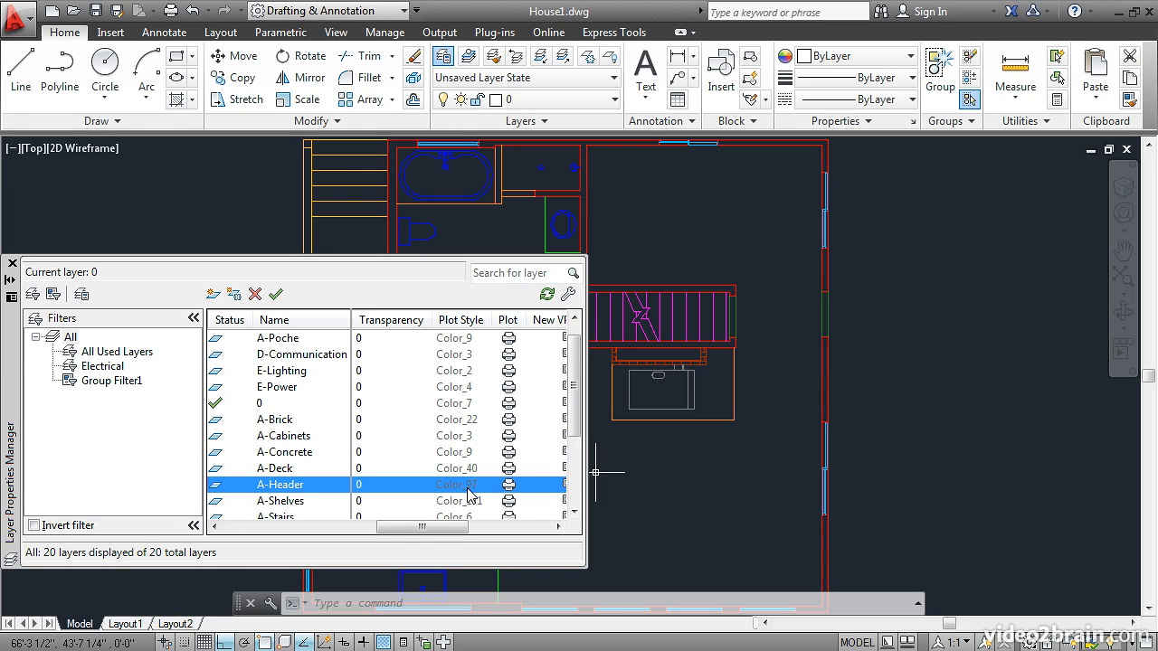
drag(435, 532, 327, 543)
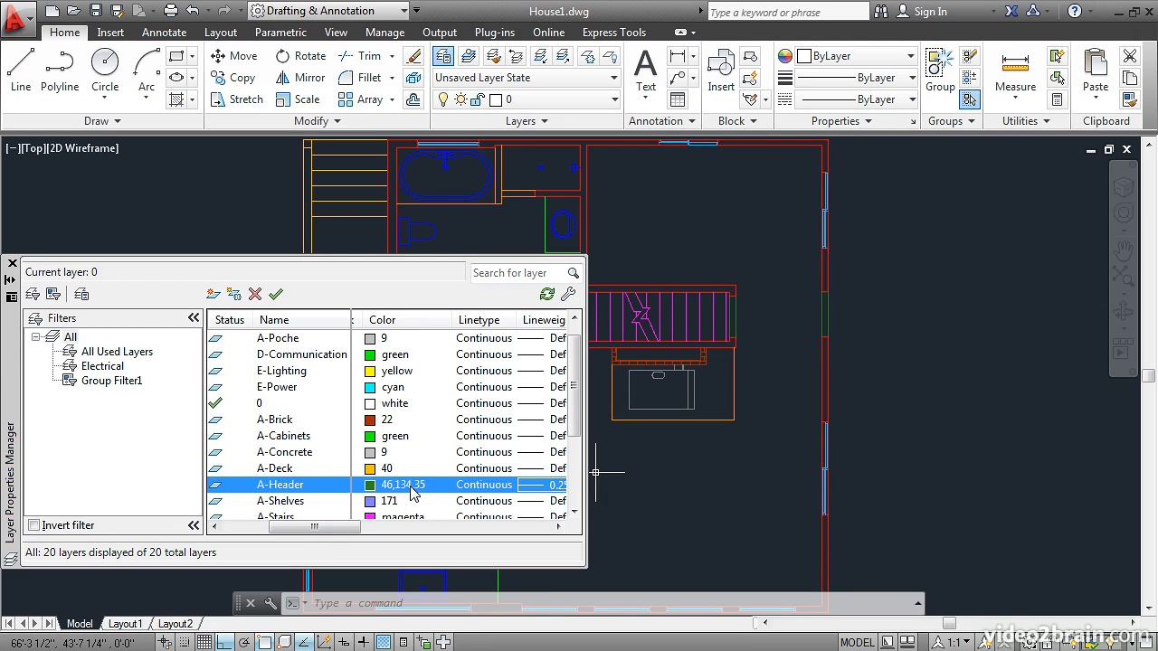
drag(328, 534, 445, 534)
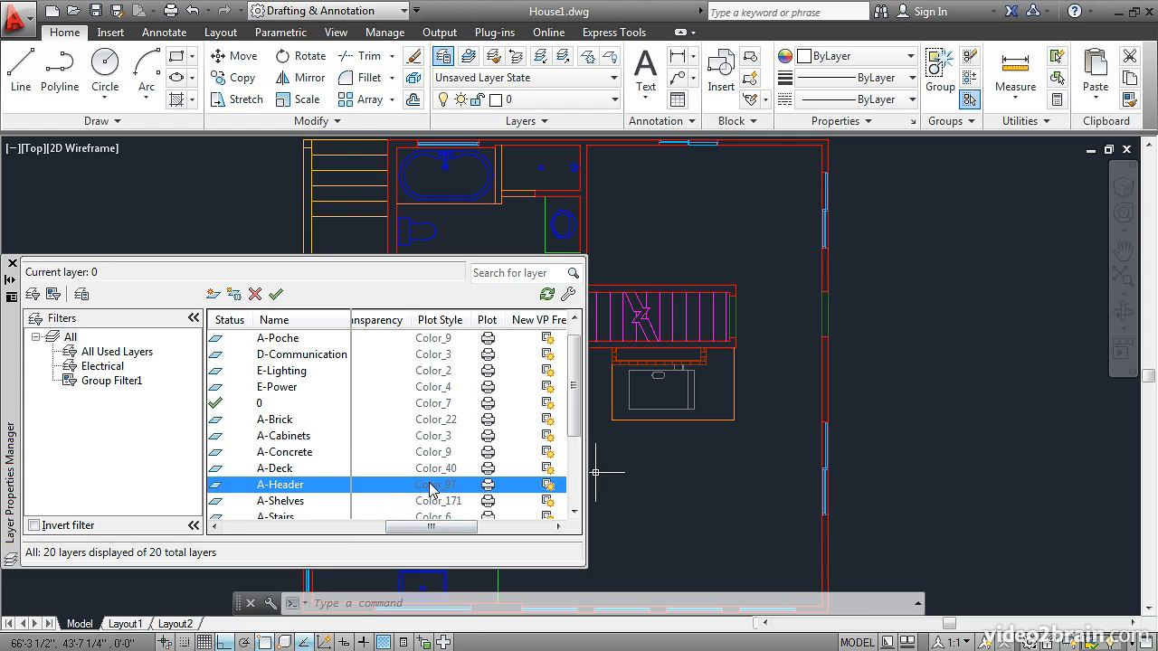
click(487, 486)
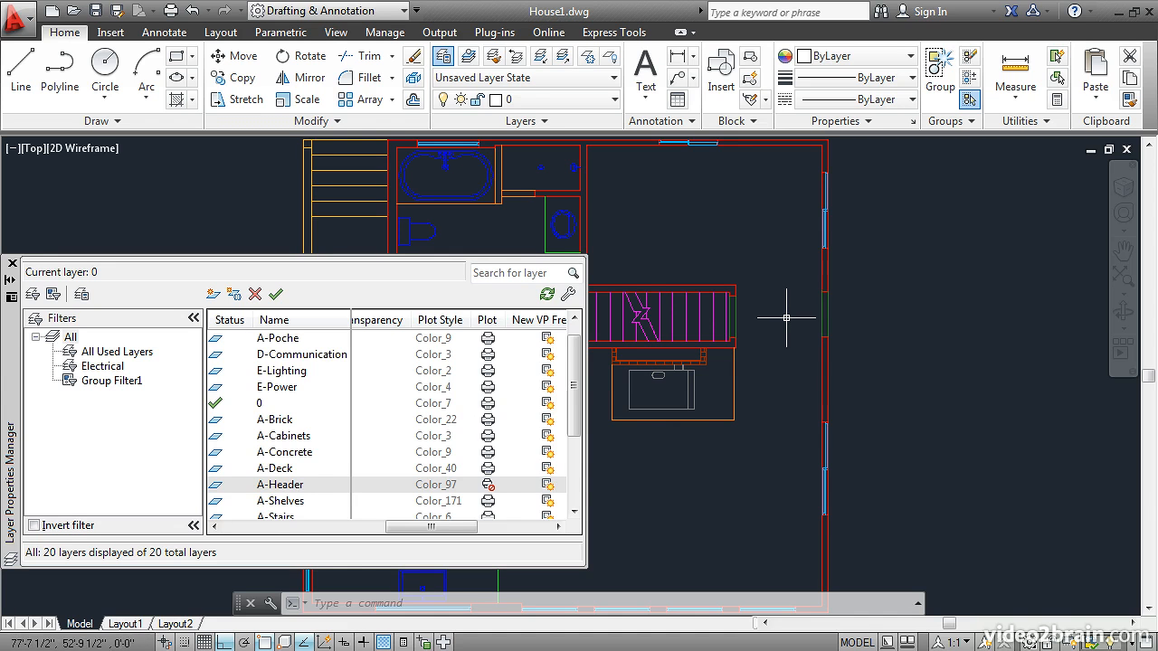
click(488, 485)
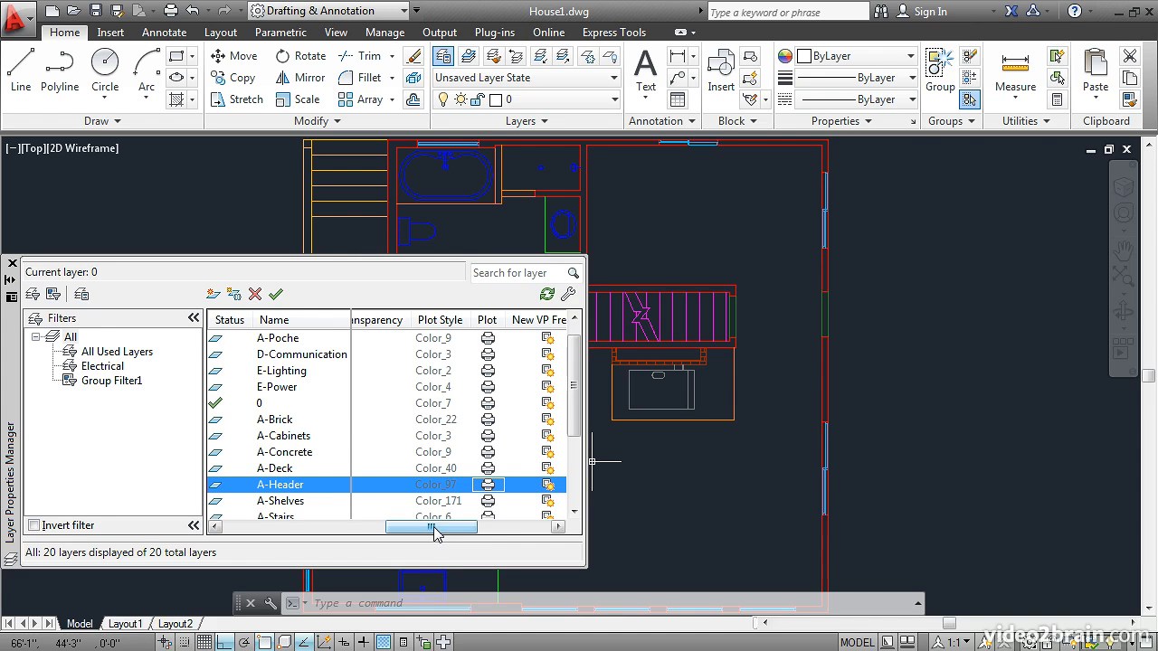
drag(434, 532, 464, 532)
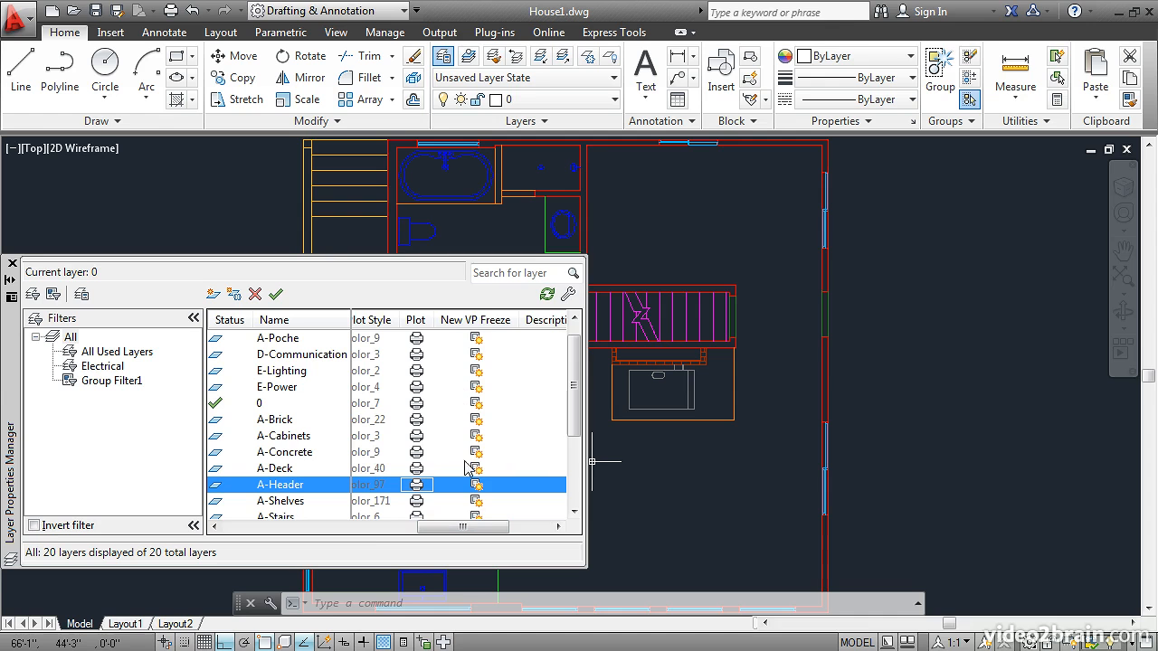